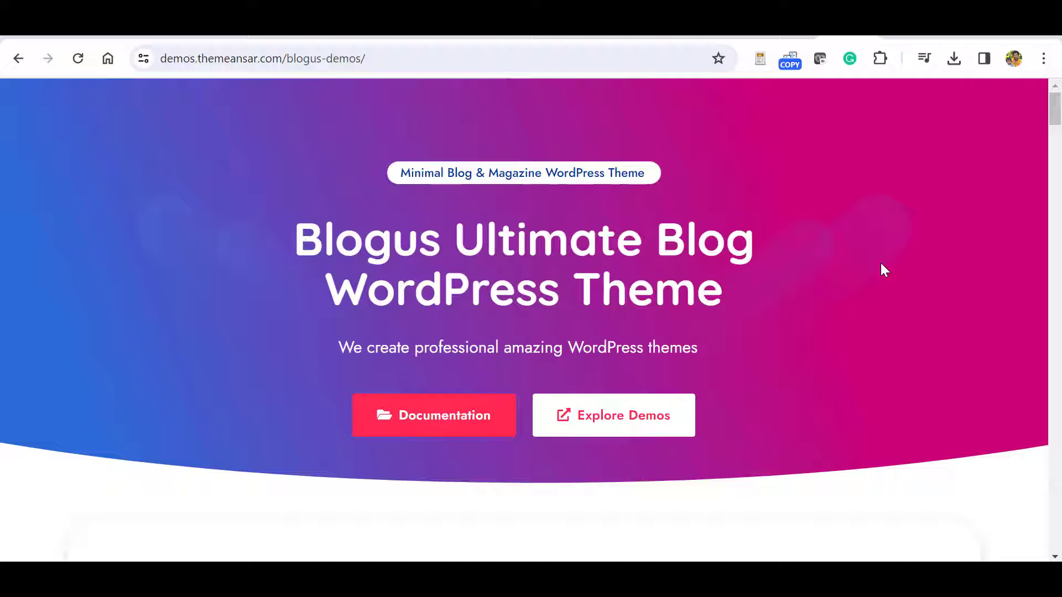
# - Browse the ready-made free demos on the Blogus demo page
pyautogui.scroll(-10, 884, 270)
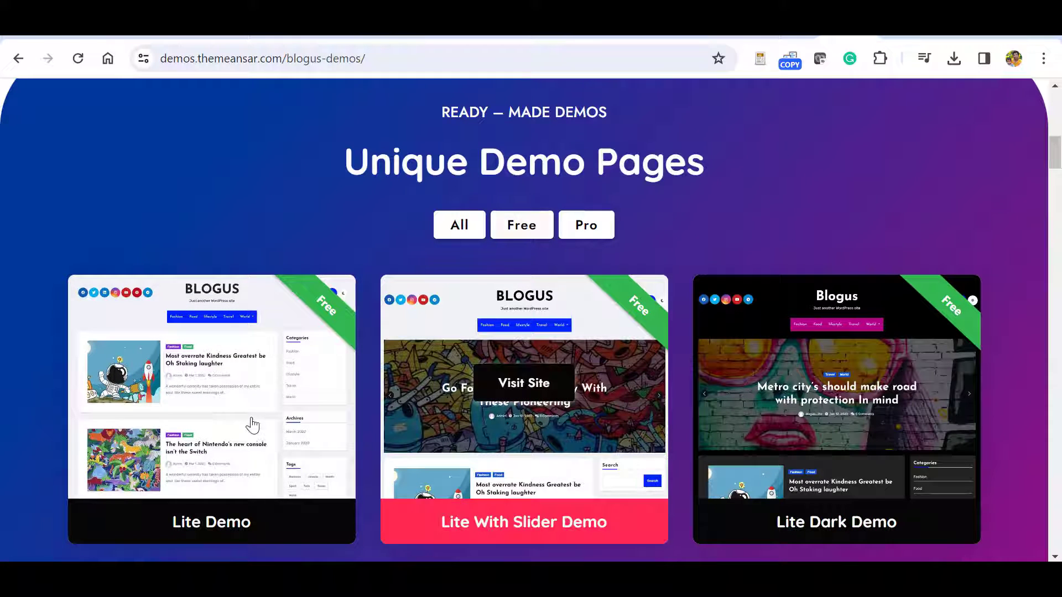
pyautogui.moveTo(227, 387)
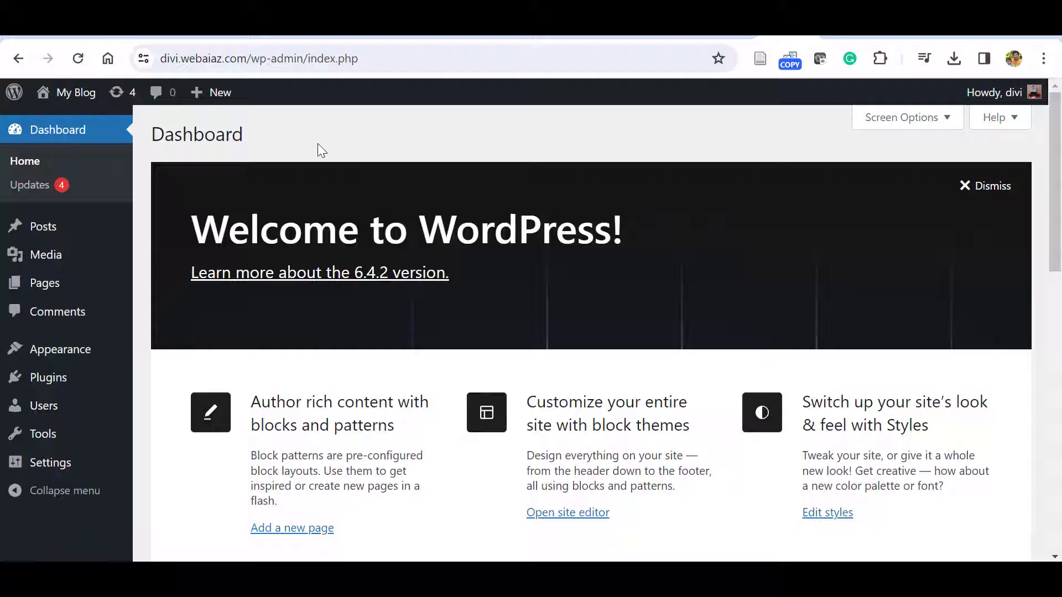
# - Find the Blogus theme in the WordPress theme directory, then install and activate it on the site
pyautogui.moveTo(69, 351)
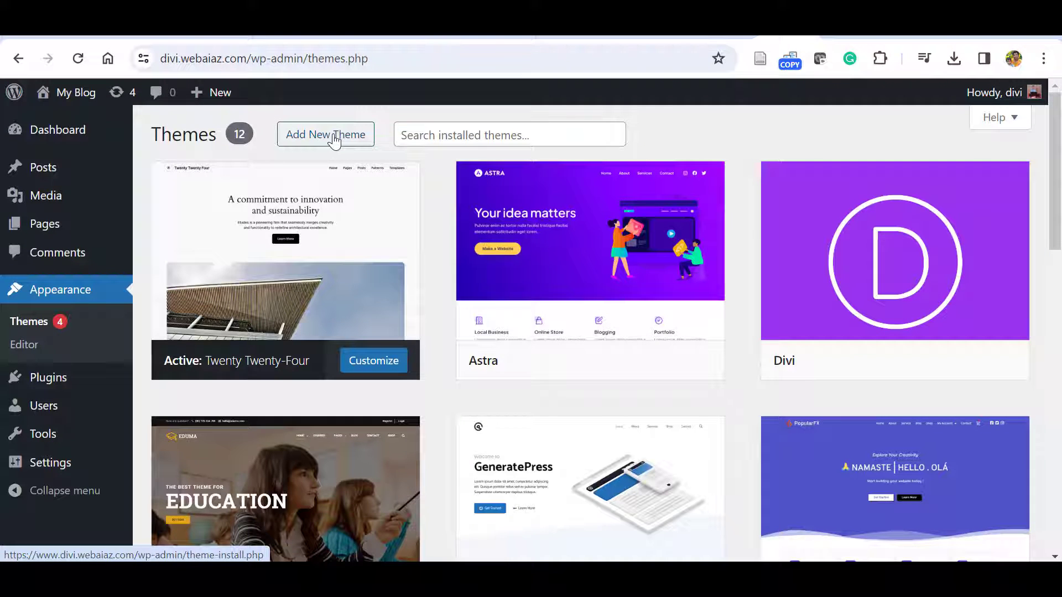
pyautogui.click(335, 135)
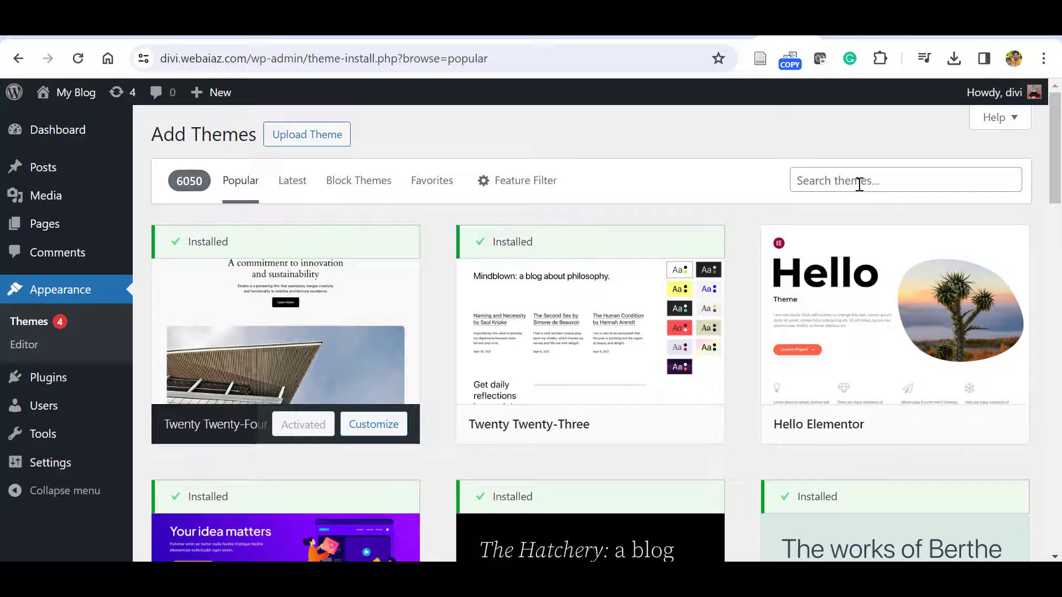
pyautogui.click(860, 183)
pyautogui.write('blogus')
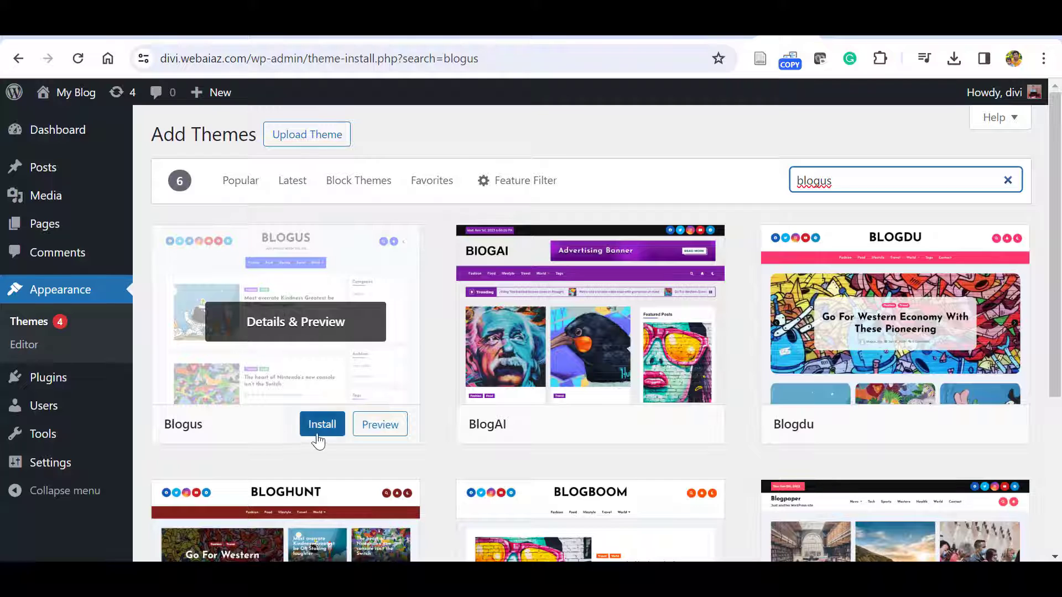
pyautogui.click(322, 425)
pyautogui.click(287, 429)
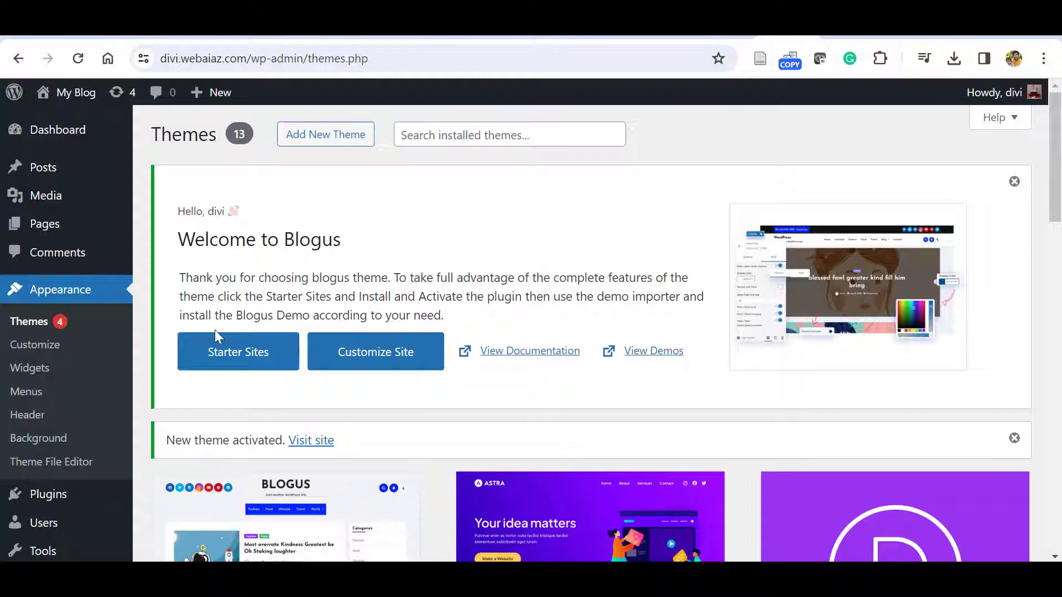
# - Open the Blogus starter sites in the Ansar demo importer and look through the available demos
pyautogui.click(233, 355)
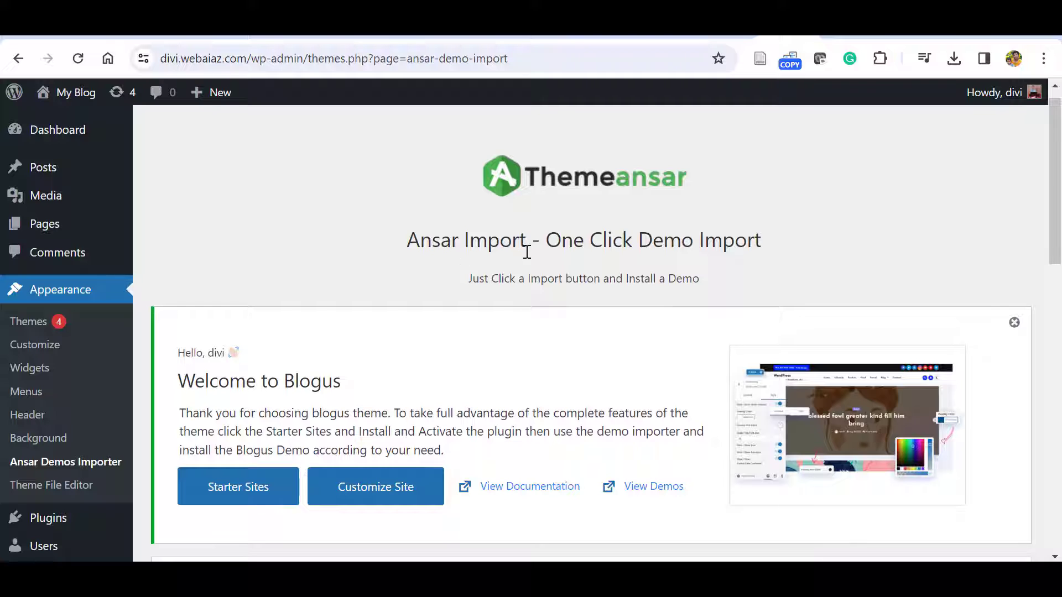
pyautogui.scroll(-7, 995, 218)
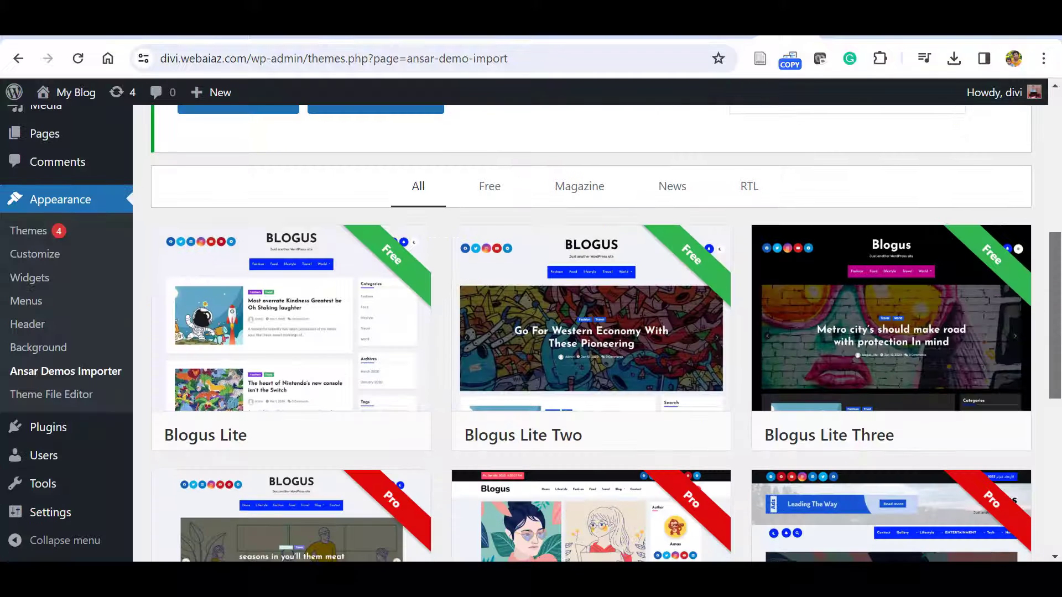
pyautogui.moveTo(368, 326)
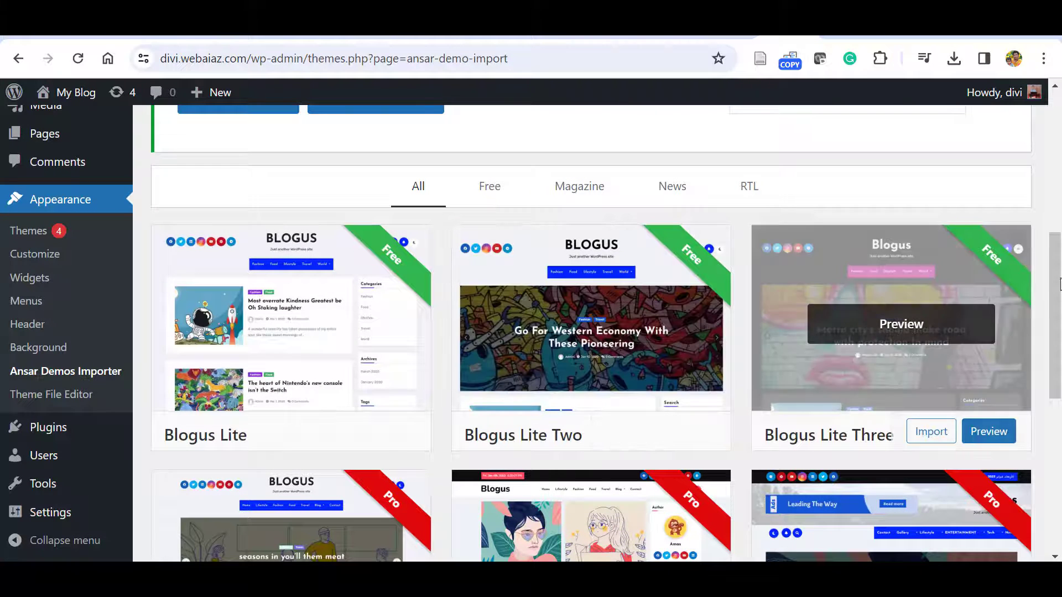
pyautogui.moveTo(1059, 295); pyautogui.dragTo(1059, 332)
pyautogui.scroll(1, 386, 287)
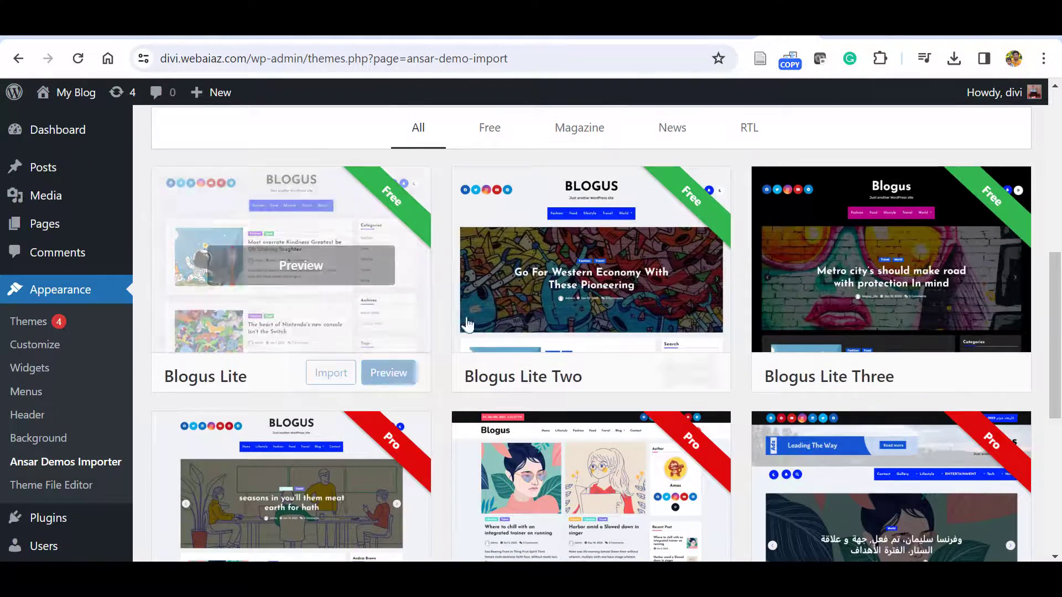
# - Preview the free Blogus Lite demo and examine its post list and sidebar layout
pyautogui.click(388, 373)
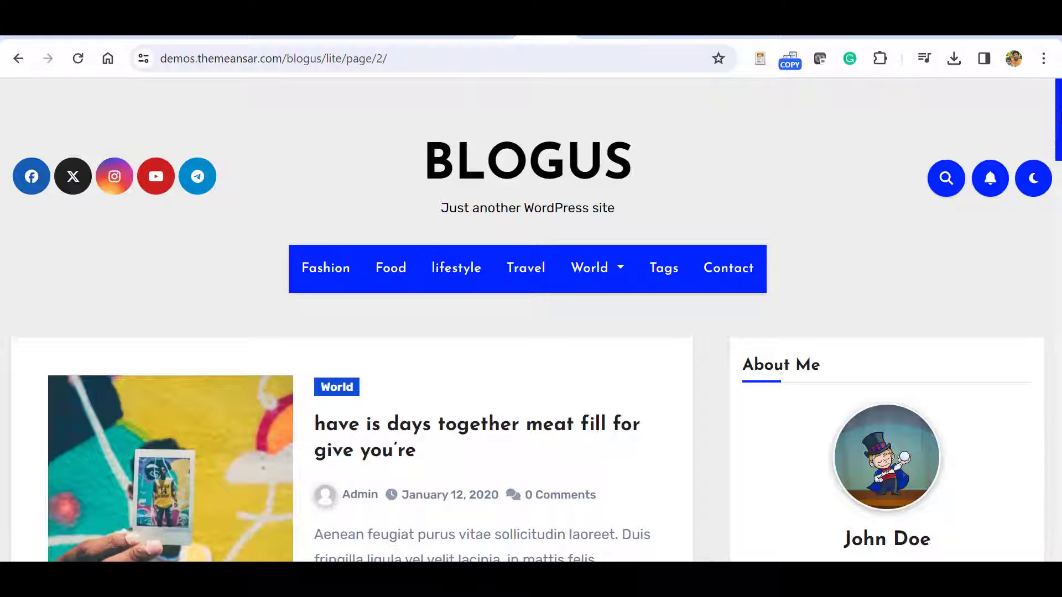
pyautogui.scroll(-20, 531, 321)
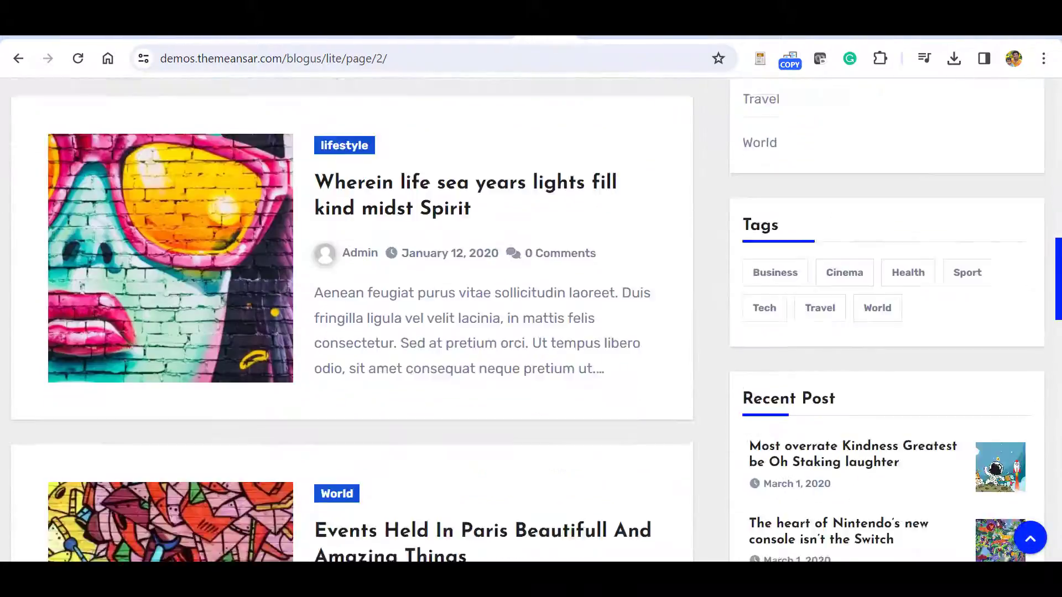
pyautogui.scroll(-10, 531, 321)
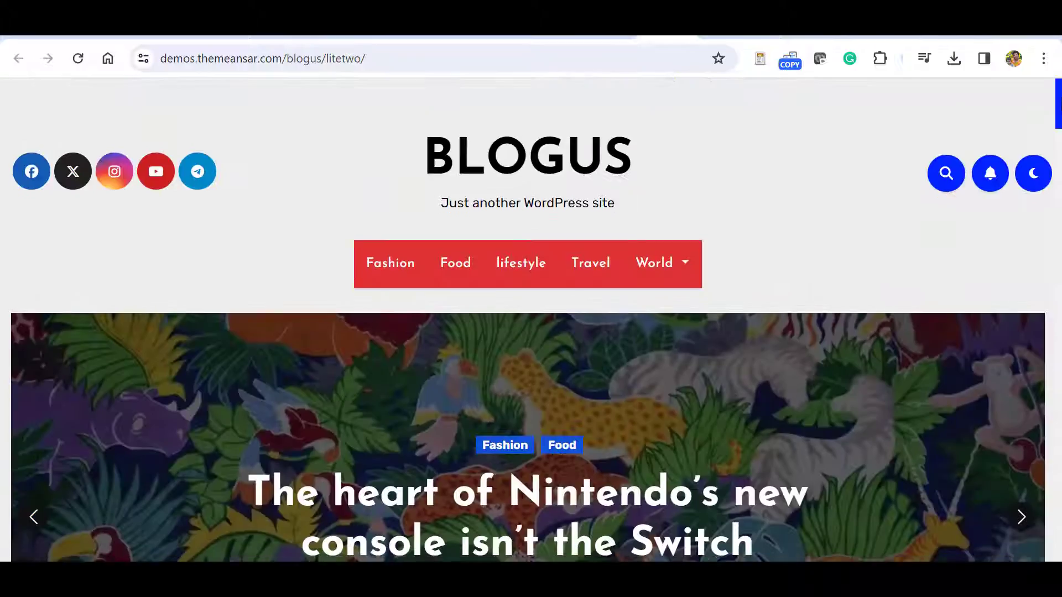
# - Examine the Blogus Lite Two demo, including its featured slider, posts and sidebar
pyautogui.scroll(-2, 531, 321)
pyautogui.scroll(-2, 531, 321)
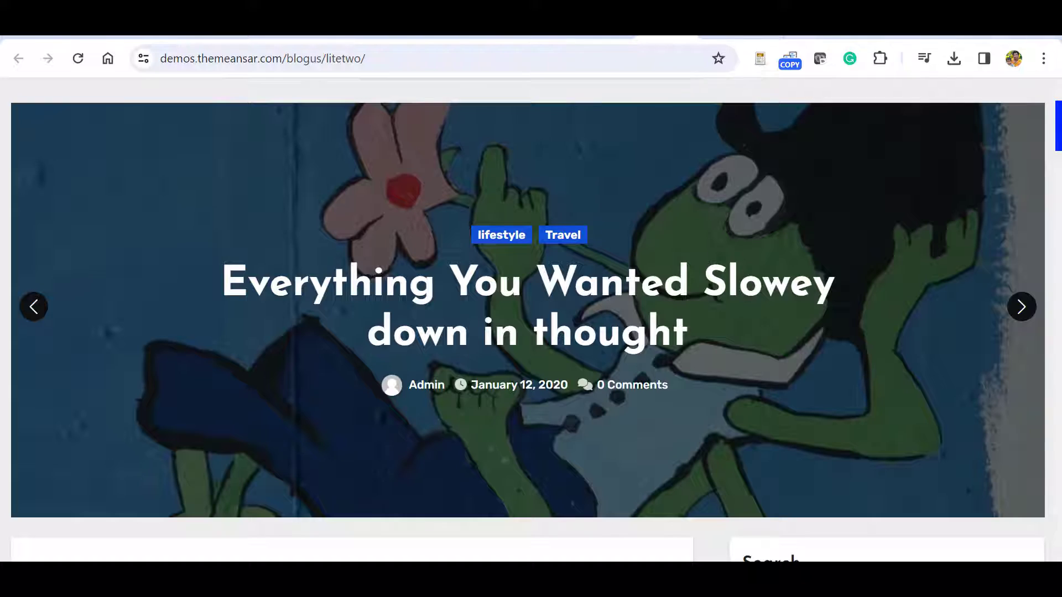
pyautogui.scroll(-10, 531, 321)
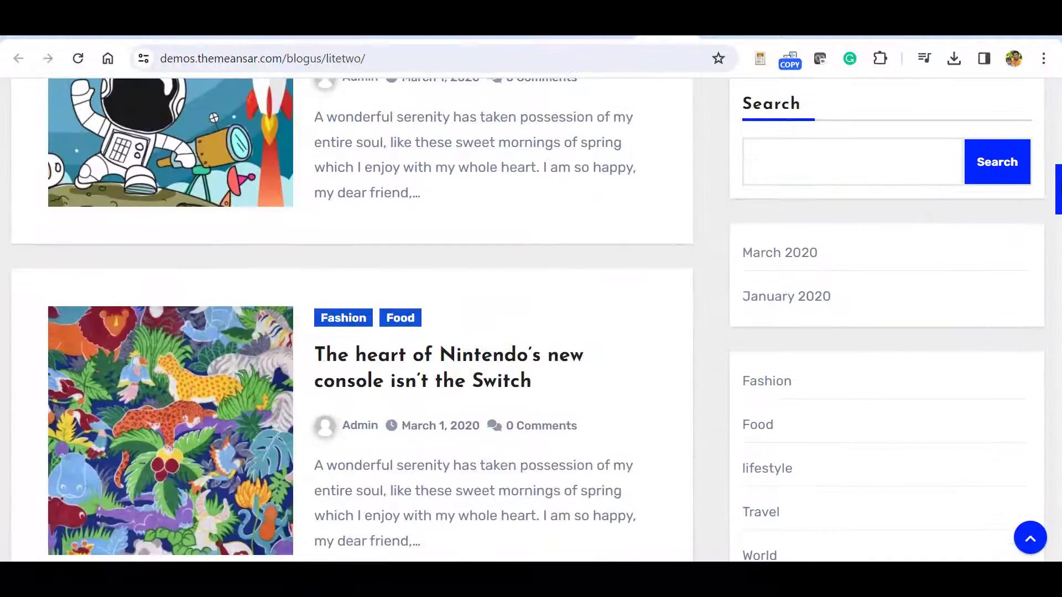
pyautogui.scroll(-20, 352, 321)
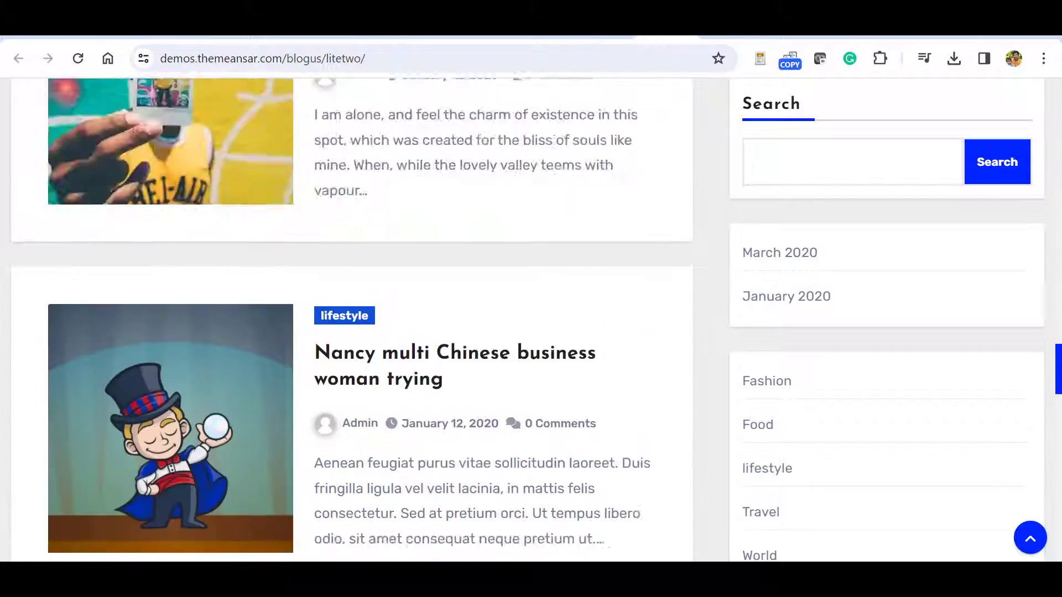
pyautogui.scroll(-15, 352, 321)
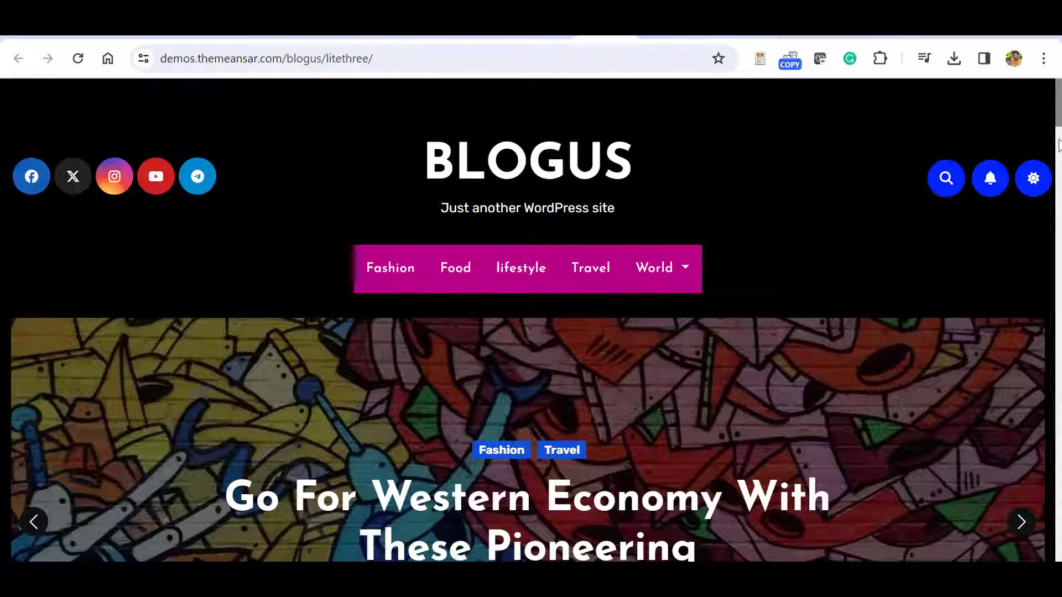
# - Examine the dark Blogus Lite Three demo from its slider down through the posts, then return to the demo importer
pyautogui.scroll(-3, 1059, 115)
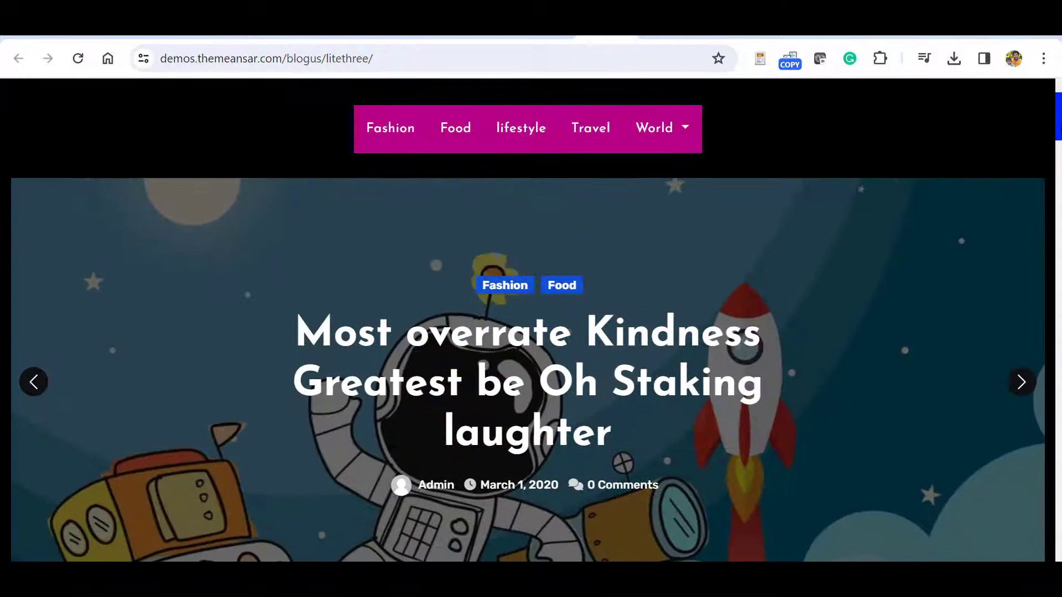
pyautogui.scroll(-9, 531, 321)
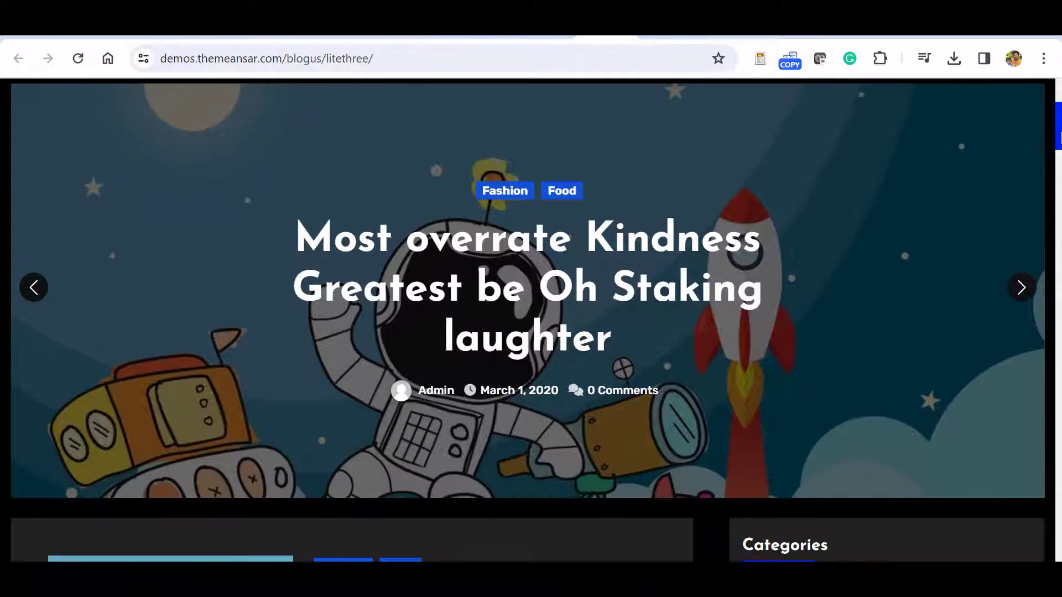
pyautogui.scroll(-20, 531, 321)
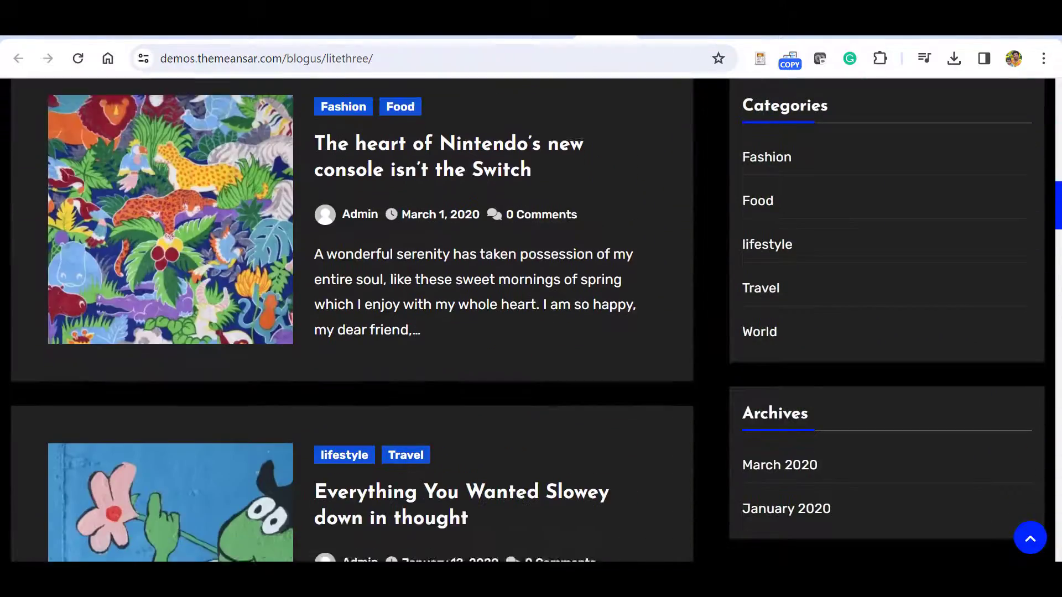
pyautogui.scroll(-17, 351, 321)
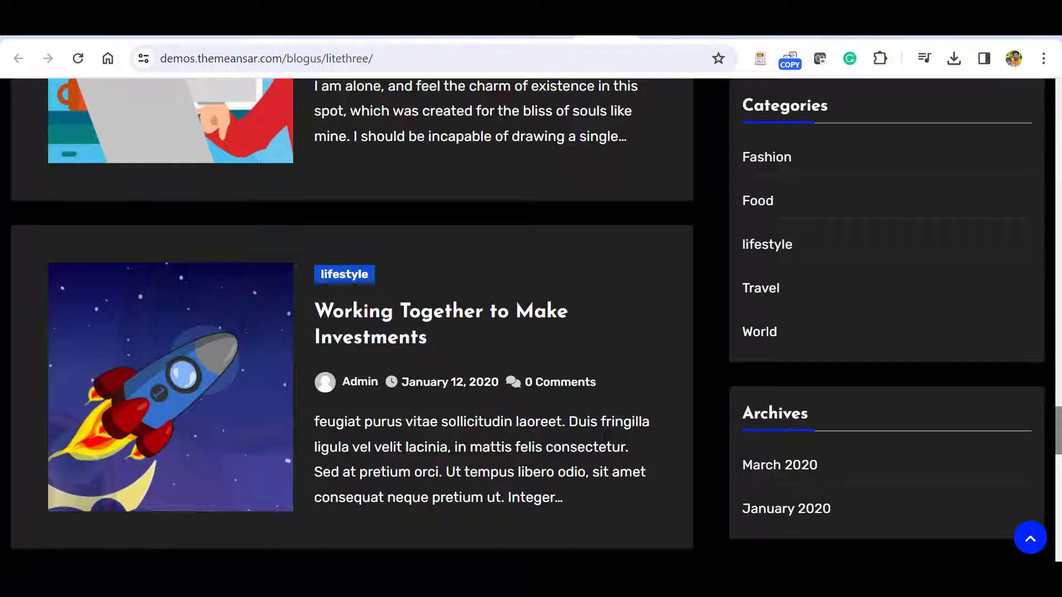
pyautogui.click(956, 159)
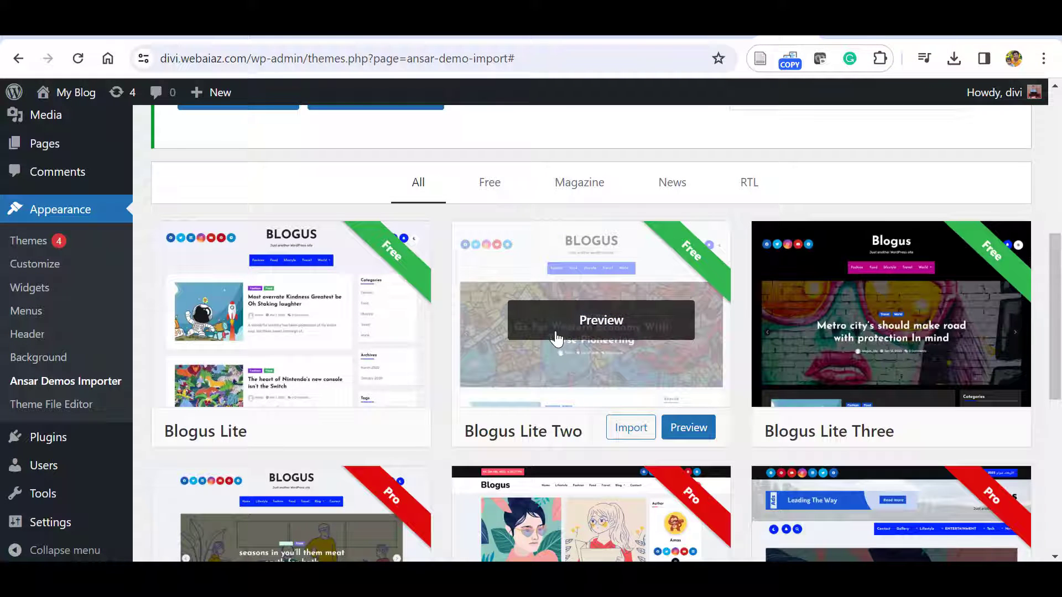
# - Import the Blogus Lite Two demo into the site and confirm the import
pyautogui.click(627, 427)
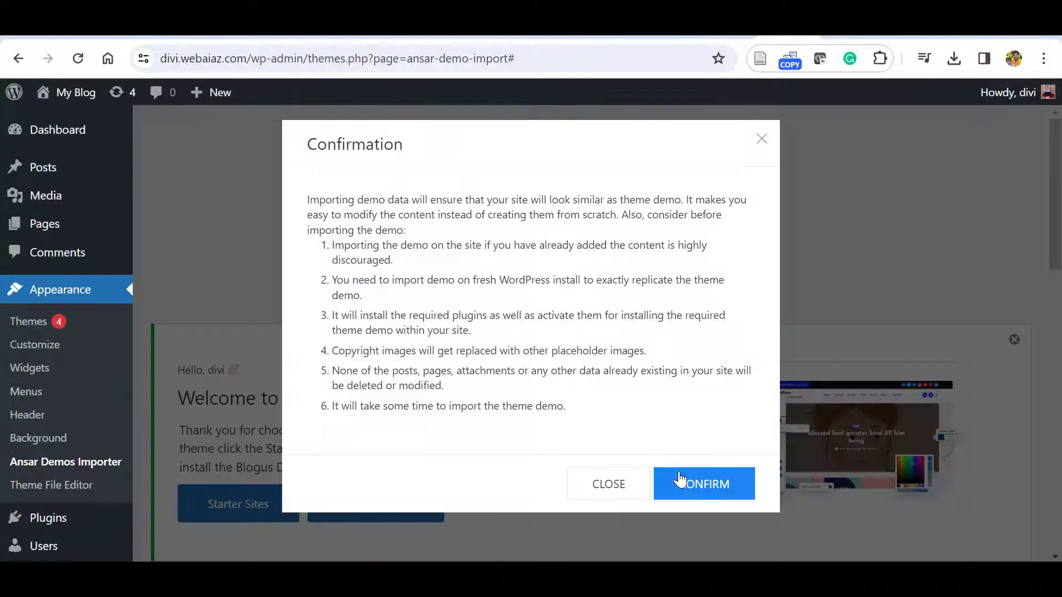
pyautogui.click(686, 482)
pyautogui.scroll(-7, 808, 303)
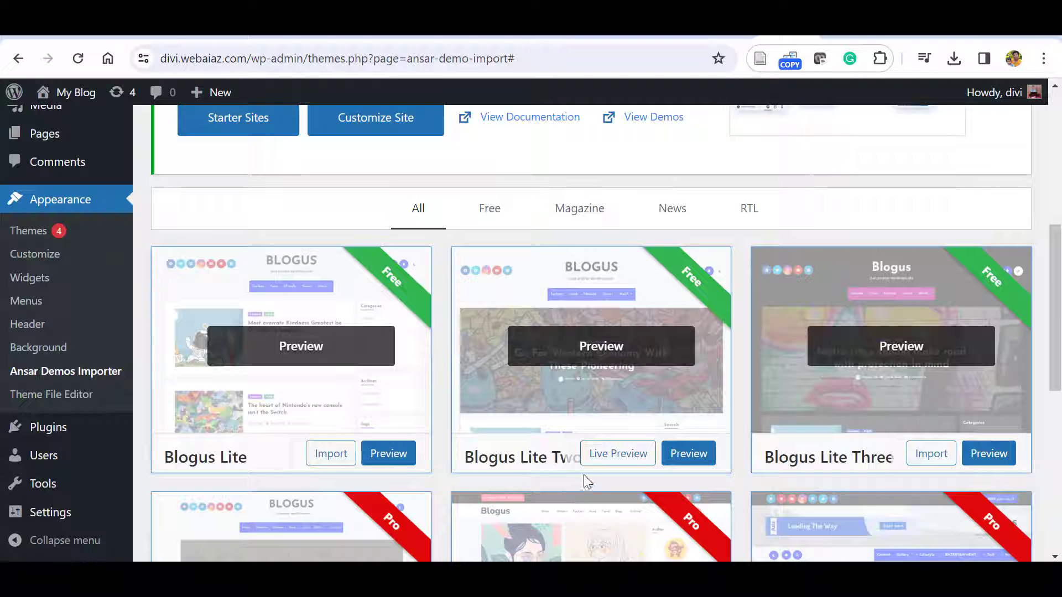
# - Open the live preview of the imported site and review its front page
pyautogui.click(609, 458)
pyautogui.scroll(-7, 1060, 145)
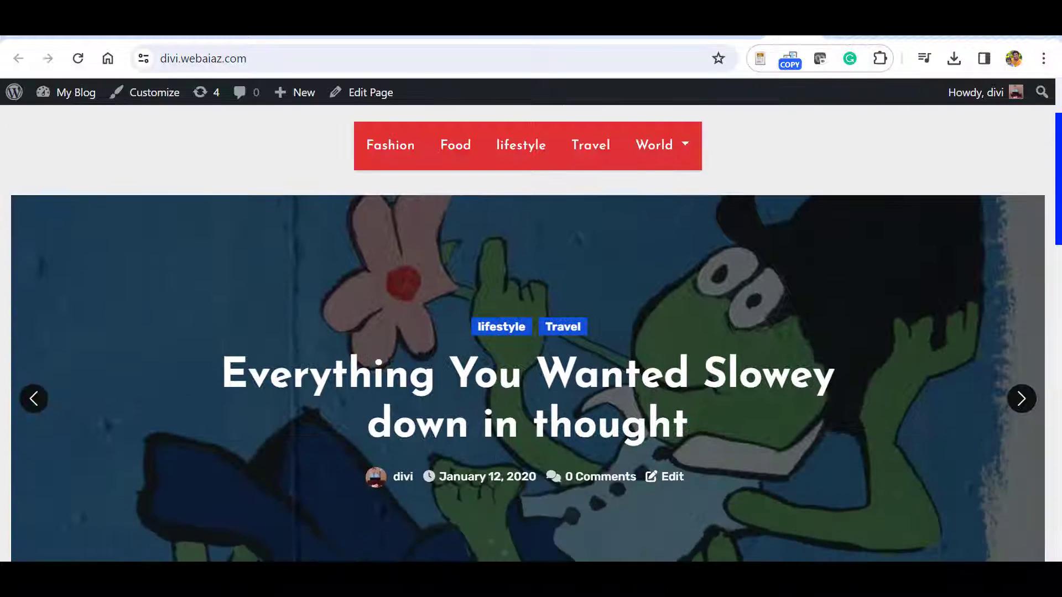
pyautogui.scroll(-5, 286, 327)
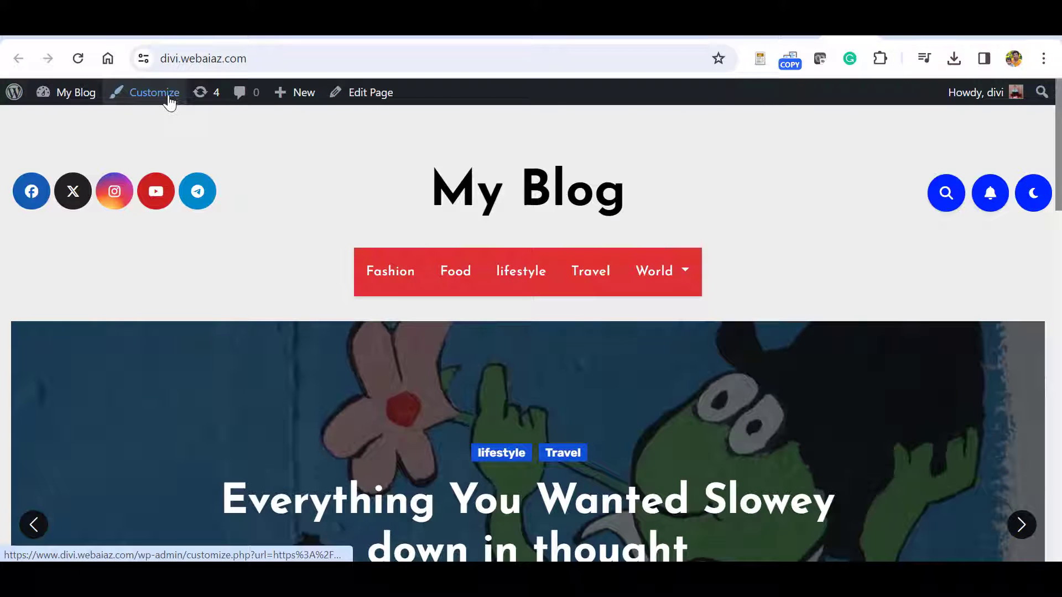
# - Return to the WordPress dashboard and open the Site Identity settings in the theme customizer
pyautogui.moveTo(83, 97)
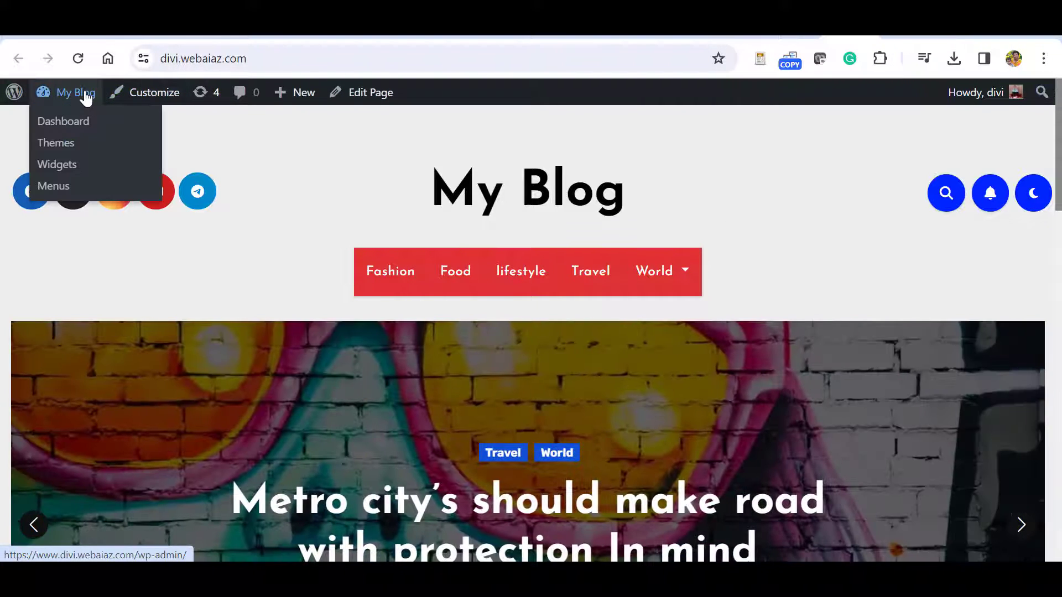
pyautogui.click(66, 131)
pyautogui.moveTo(58, 357)
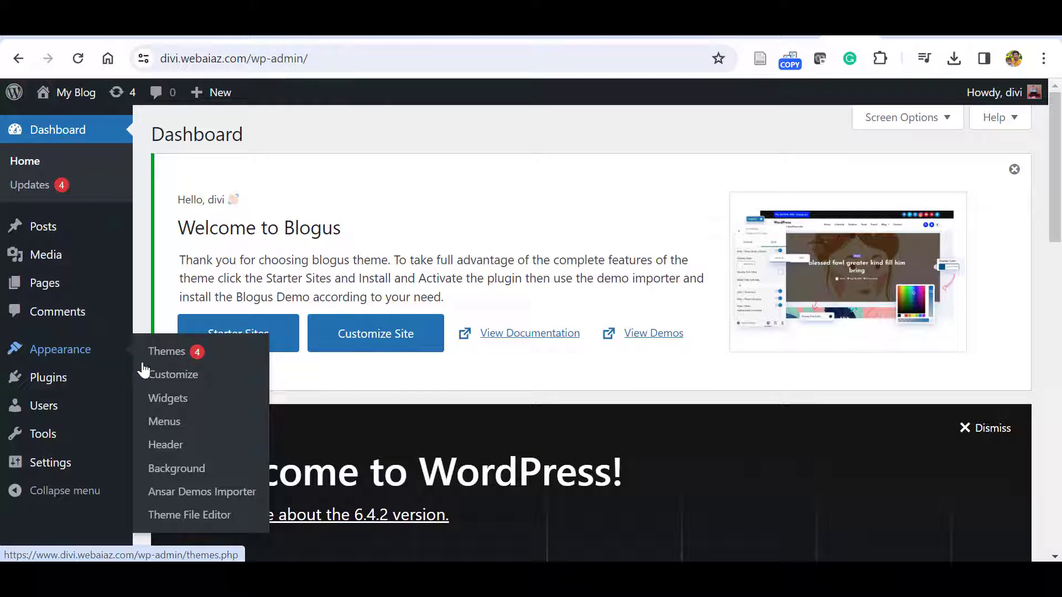
pyautogui.click(157, 376)
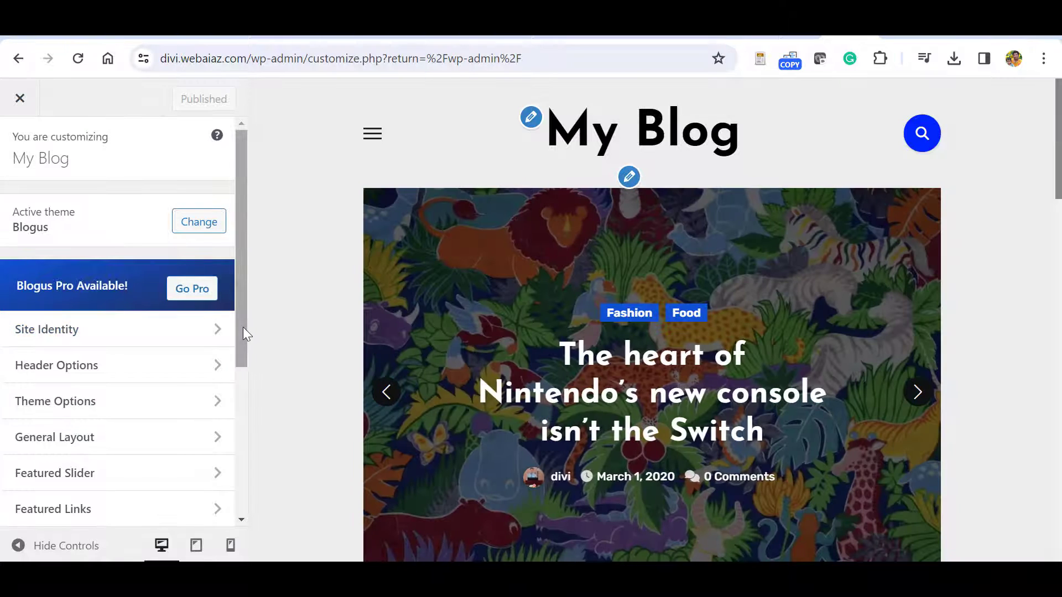
pyautogui.moveTo(244, 327); pyautogui.dragTo(244, 277)
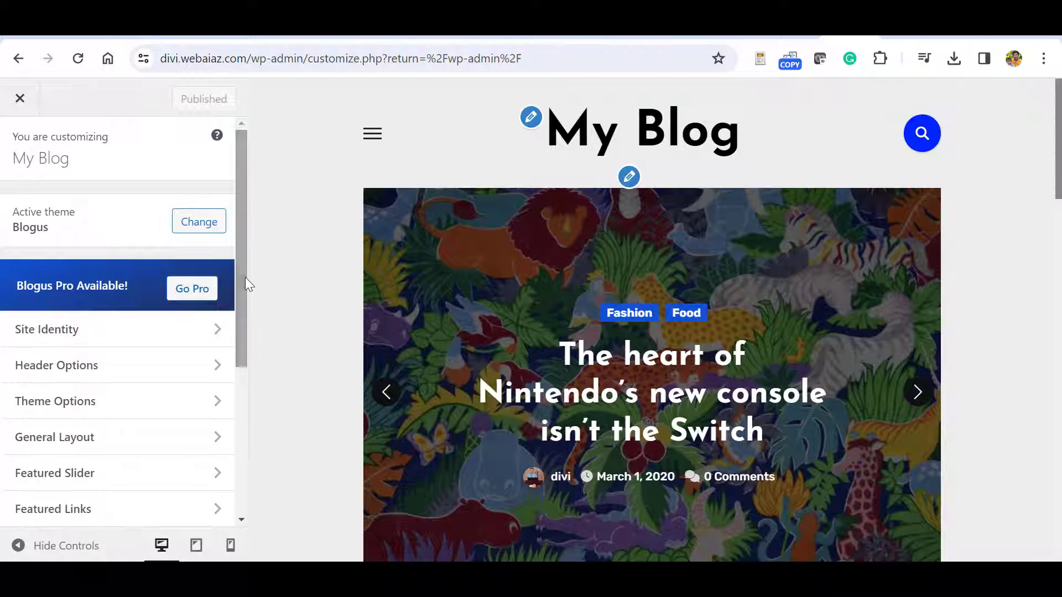
pyautogui.click(122, 335)
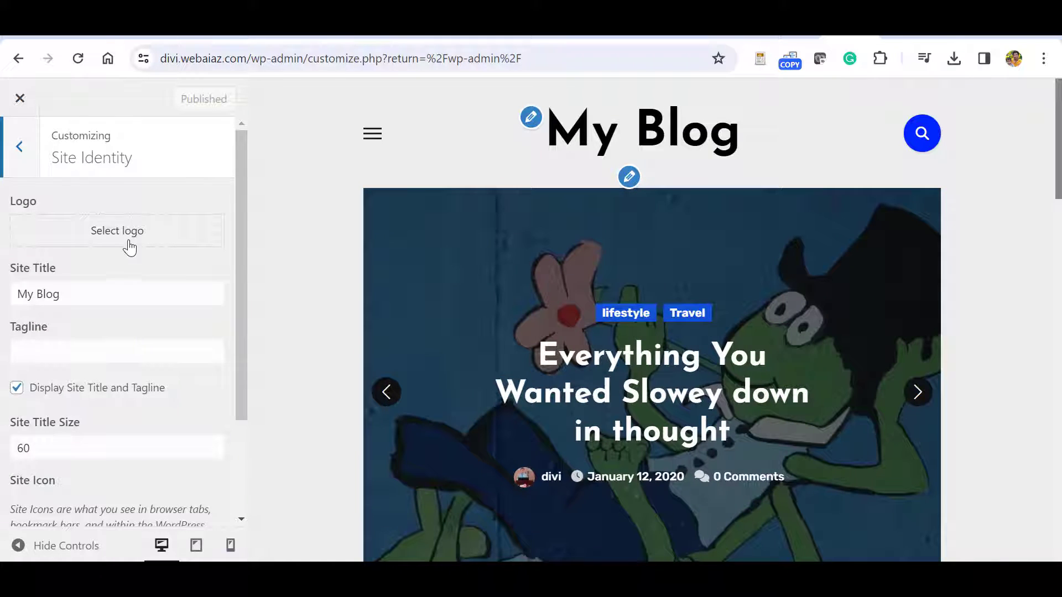
# - Upload the QWW Logo image as the site logo and accept the crop covering the full image
pyautogui.click(88, 294)
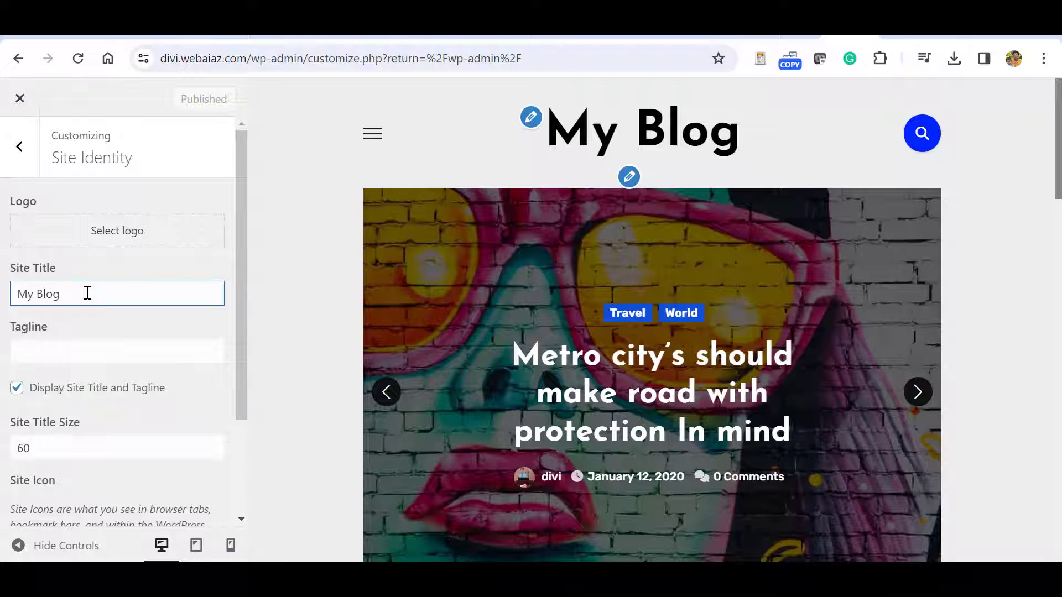
pyautogui.click(118, 234)
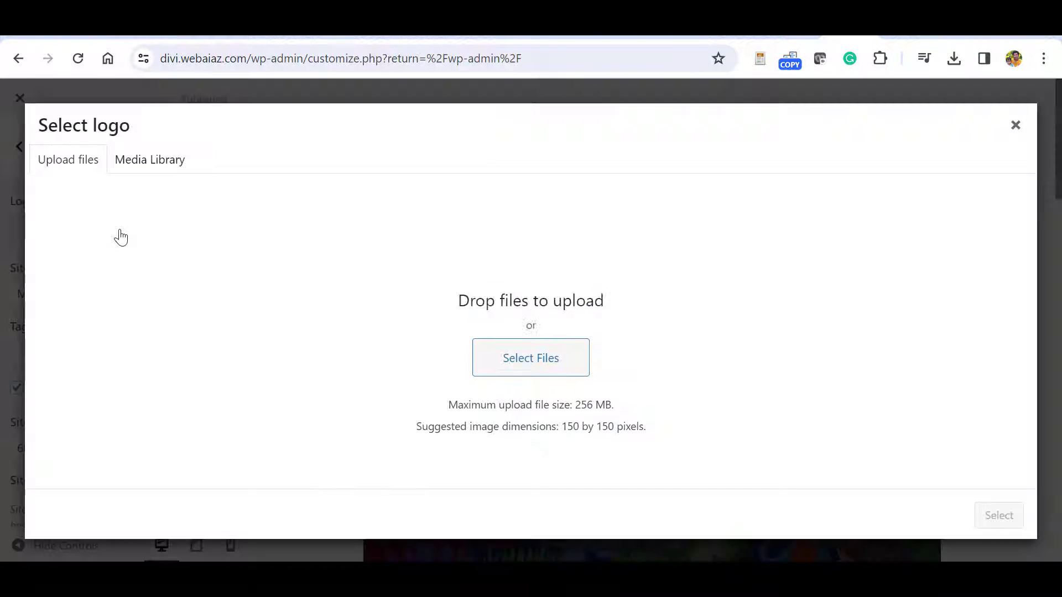
pyautogui.click(531, 358)
pyautogui.click(771, 265)
pyautogui.click(806, 504)
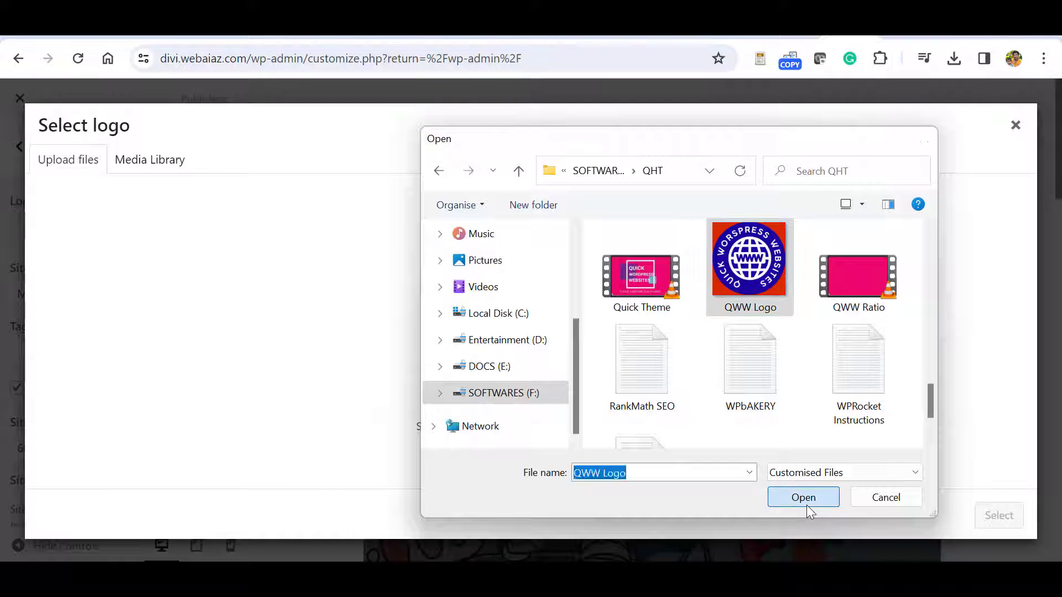
pyautogui.click(999, 515)
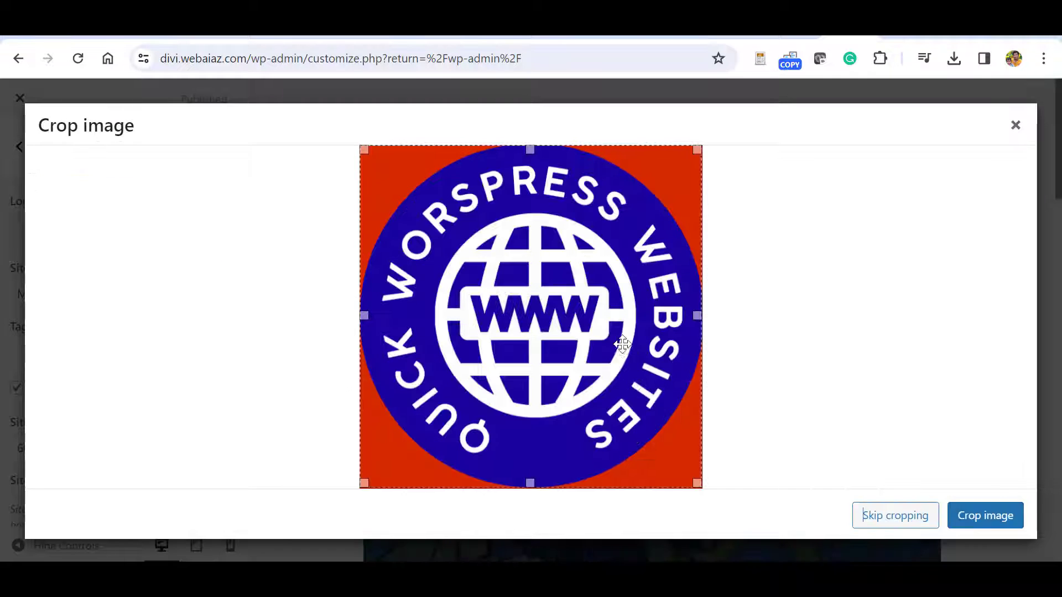
pyautogui.click(971, 517)
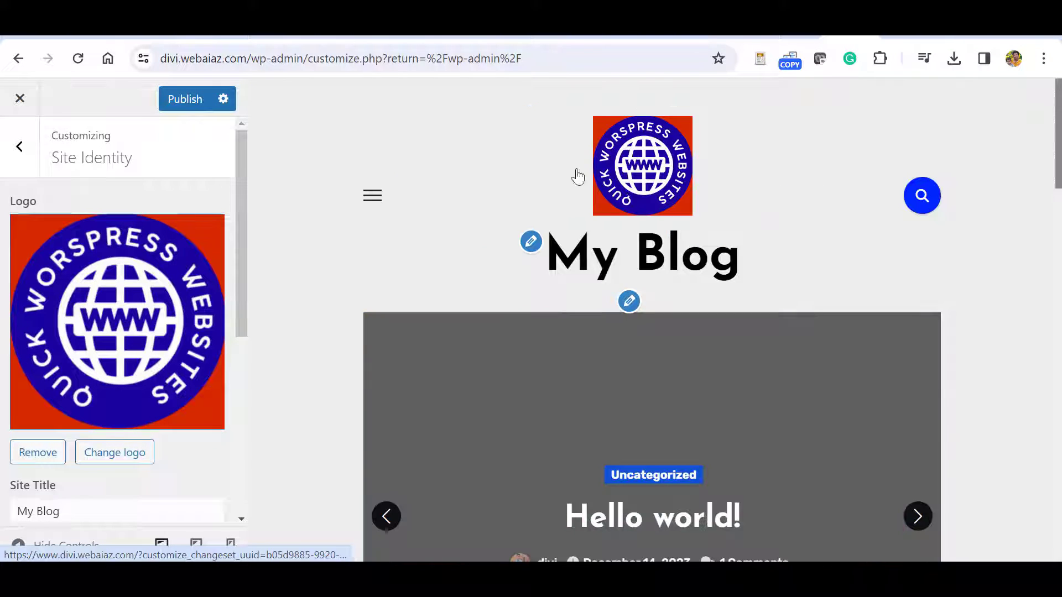
# - Turn off the site title and tagline display, set the QWW logo as the site icon, and publish
pyautogui.scroll(-3, 236, 357)
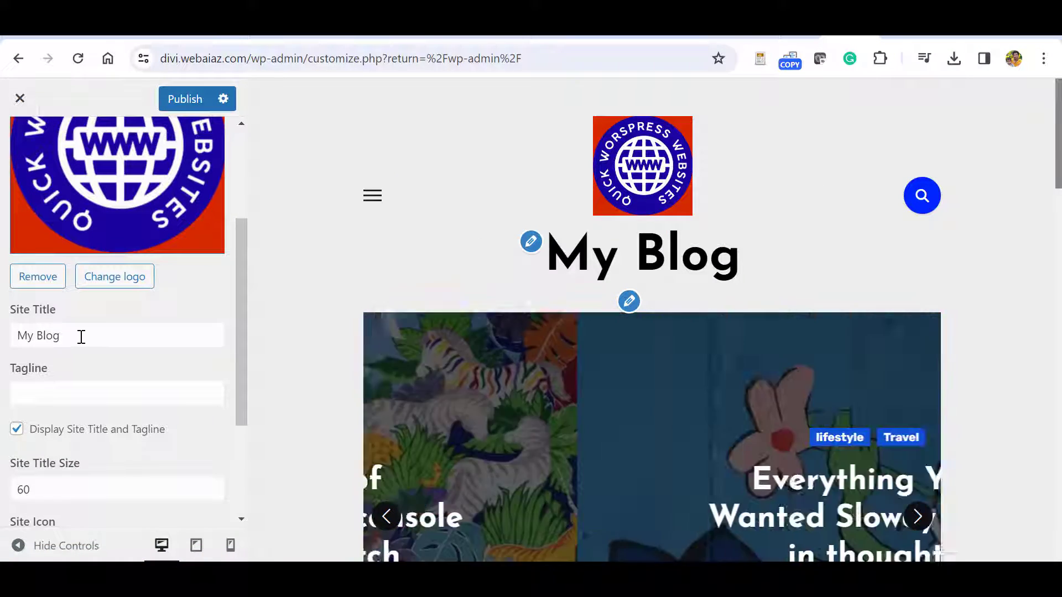
pyautogui.click(17, 432)
pyautogui.moveTo(242, 321); pyautogui.dragTo(234, 428)
pyautogui.click(98, 498)
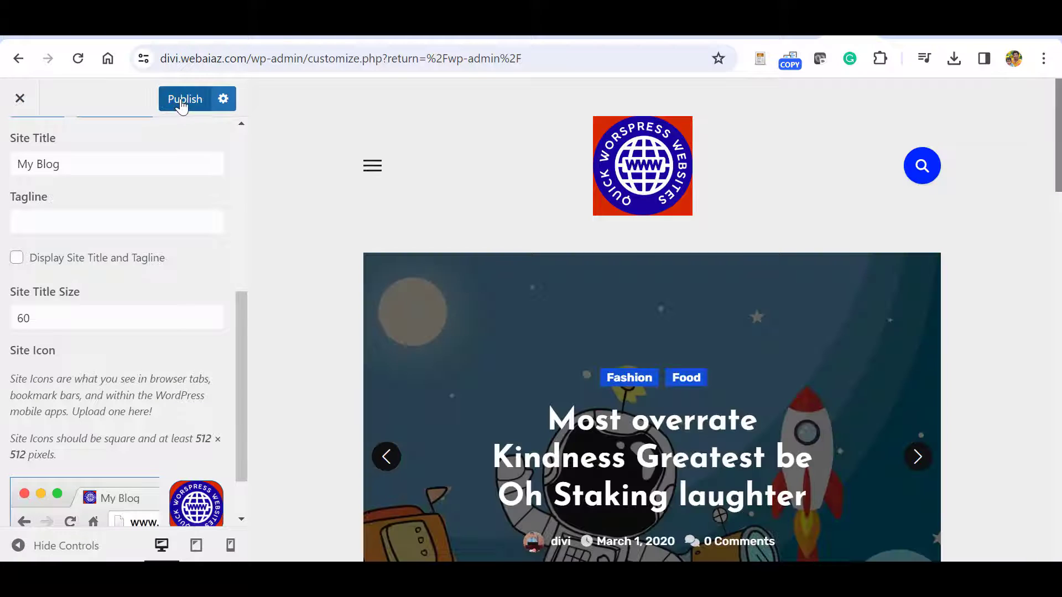
pyautogui.click(182, 105)
# - Check the published header on the live site and examine the first two social icon entries in Header Options
pyautogui.moveTo(374, 58); pyautogui.dragTo(149, 75)
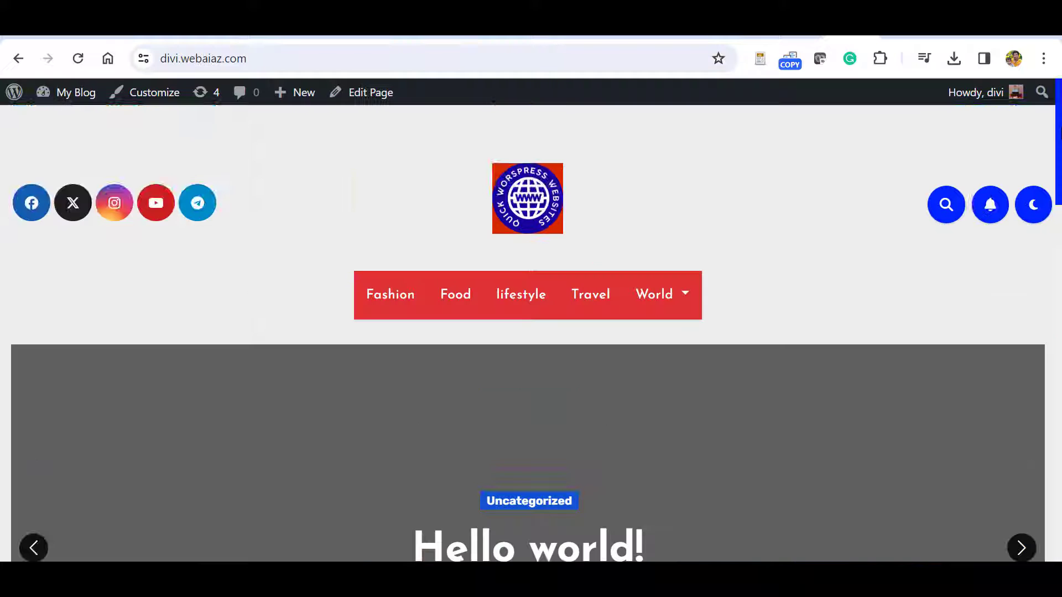
pyautogui.scroll(-8, 531, 332)
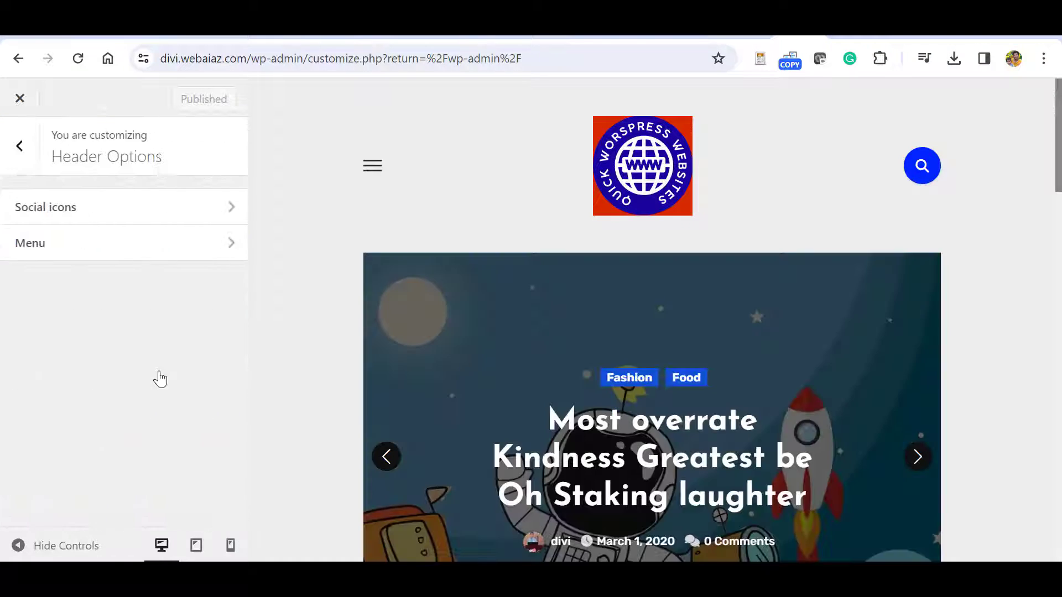
pyautogui.click(164, 210)
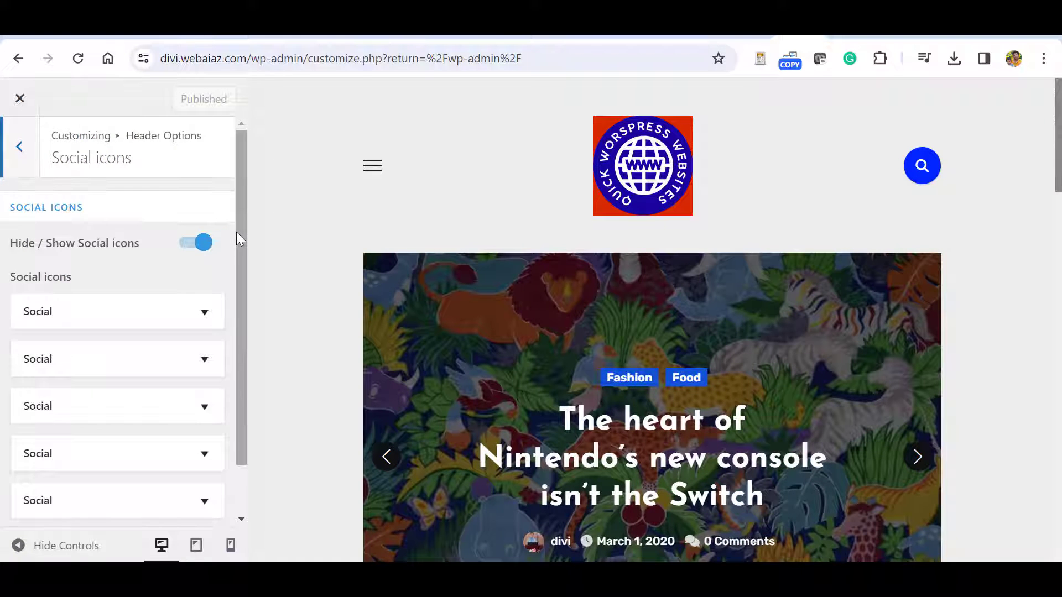
pyautogui.moveTo(237, 231); pyautogui.dragTo(239, 303)
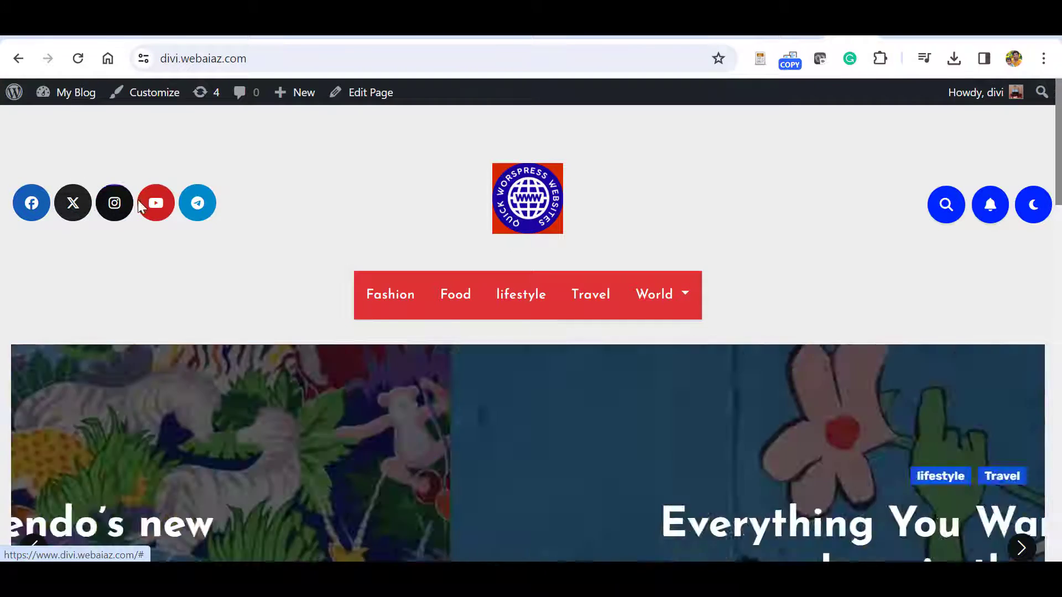
pyautogui.click(790, 36)
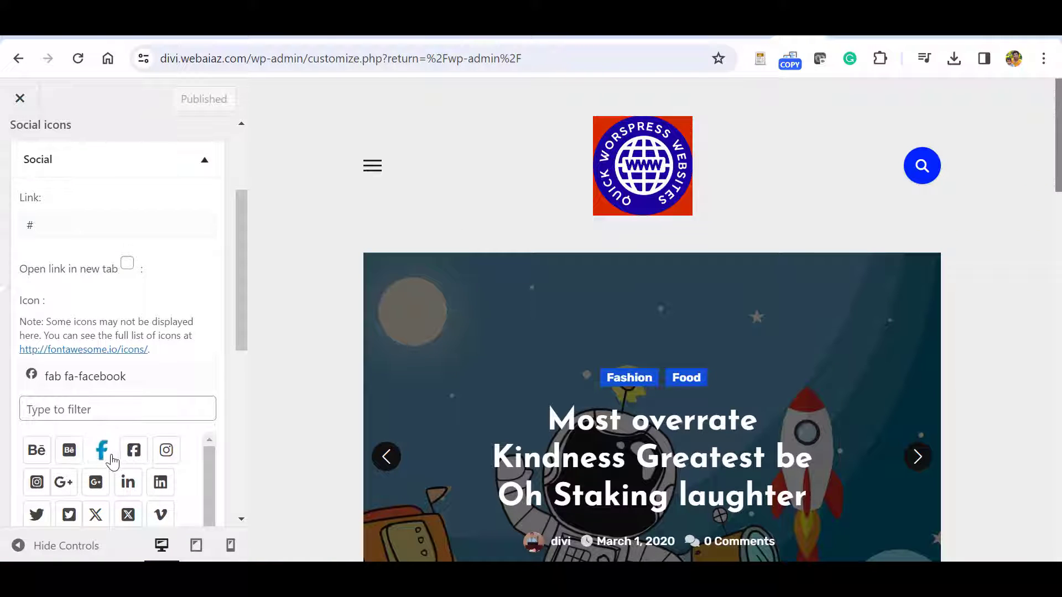
pyautogui.moveTo(72, 229); pyautogui.dragTo(20, 222)
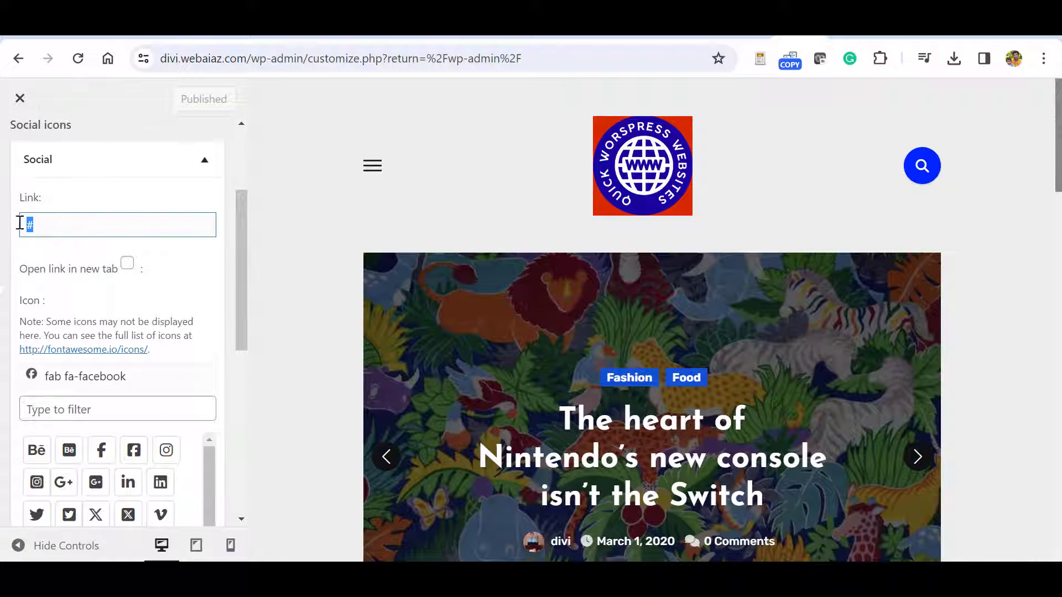
pyautogui.click(205, 160)
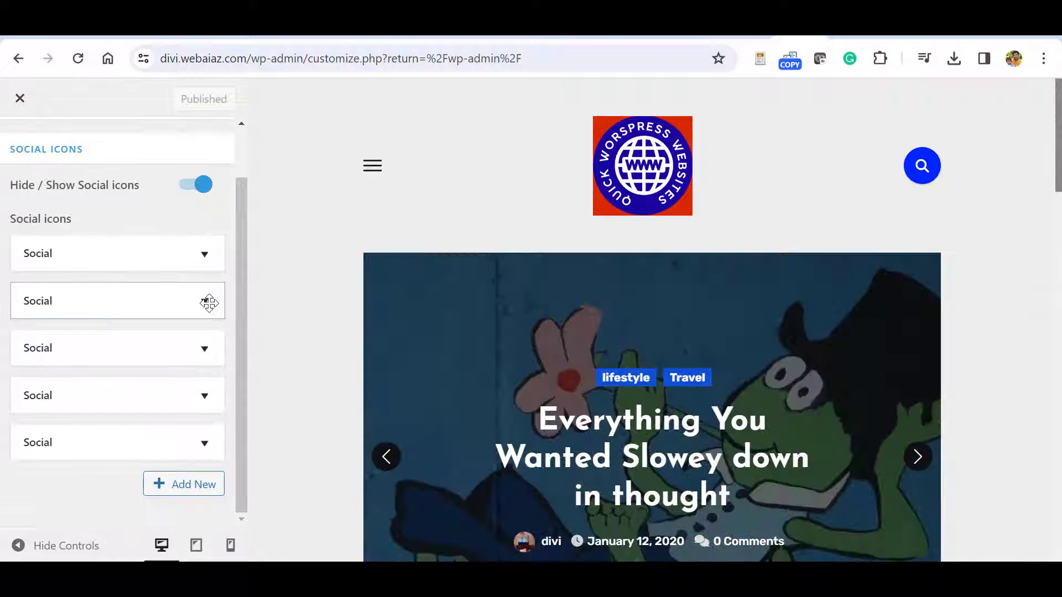
pyautogui.click(208, 301)
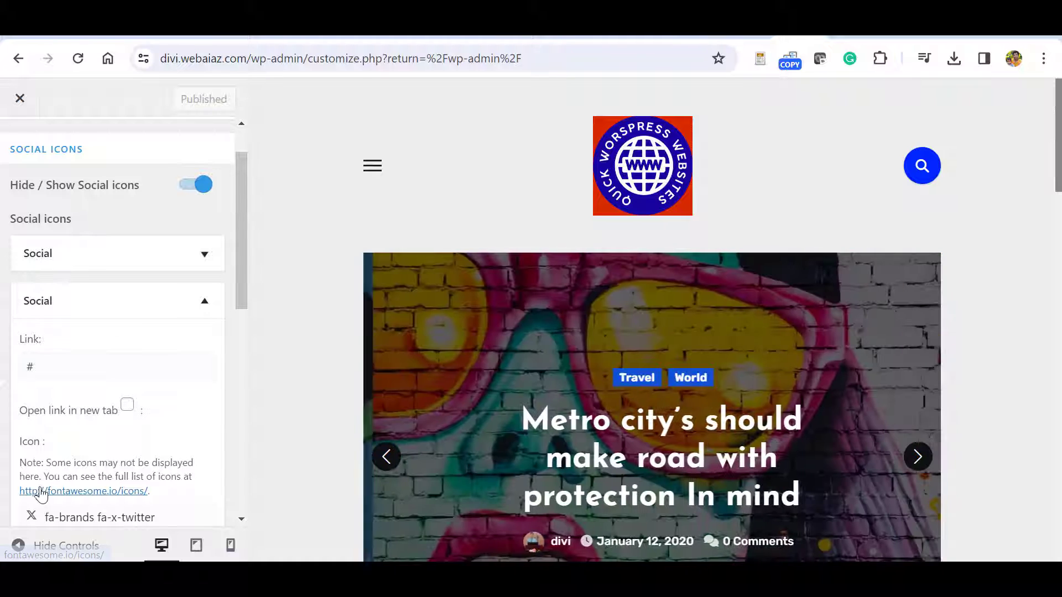
pyautogui.click(204, 301)
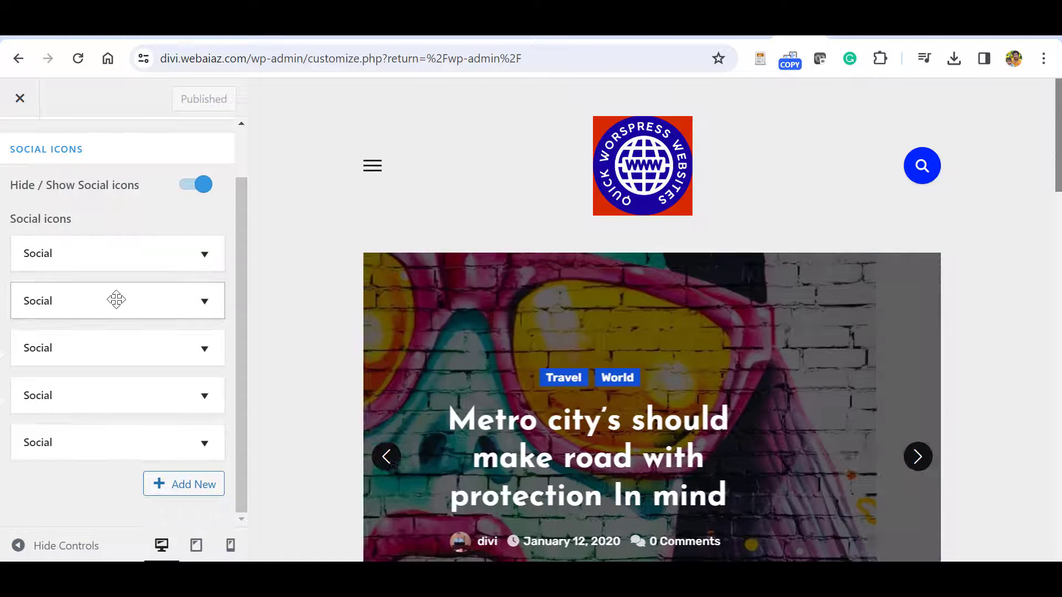
# - Move the X social icon ahead of the Facebook icon and publish the new order
pyautogui.moveTo(116, 289); pyautogui.dragTo(83, 284)
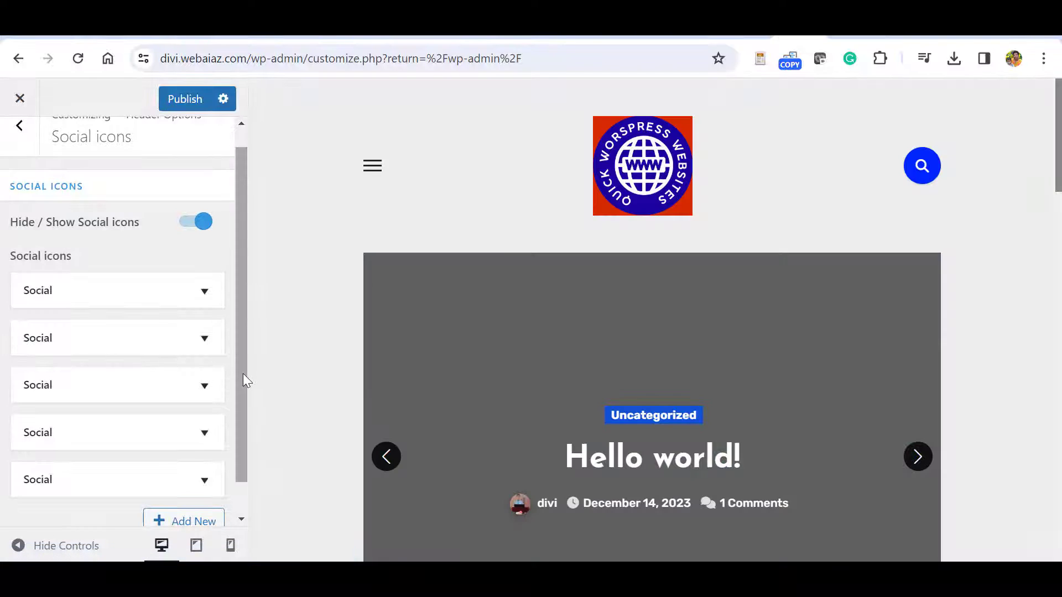
pyautogui.moveTo(243, 373); pyautogui.dragTo(234, 413)
pyautogui.click(185, 98)
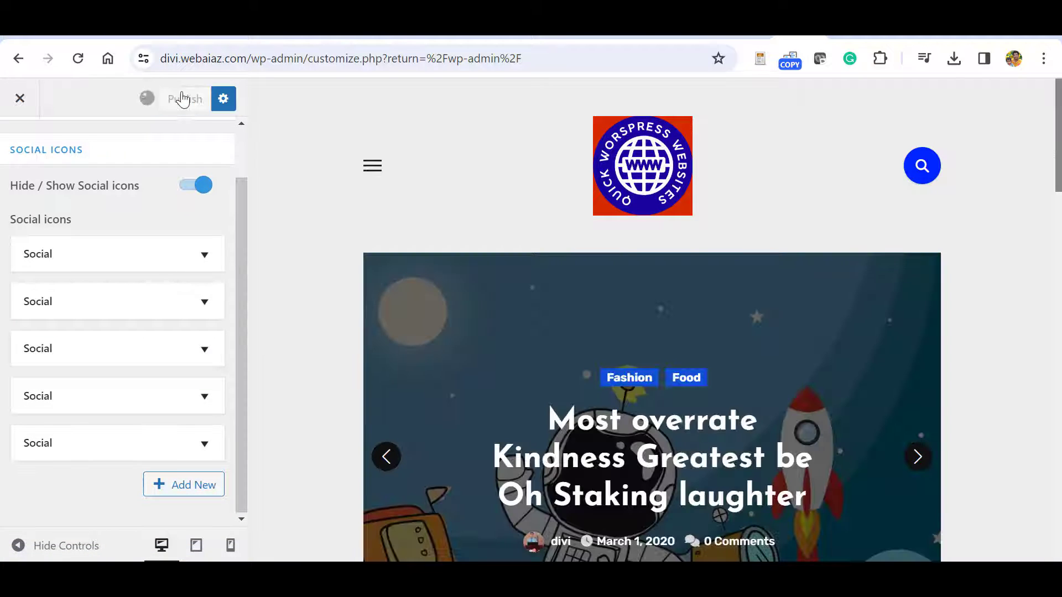
# - Review the Header Options menu settings for search, subscribe button and dark mode switcher, and return to the main customizer list
pyautogui.click(26, 157)
pyautogui.click(237, 241)
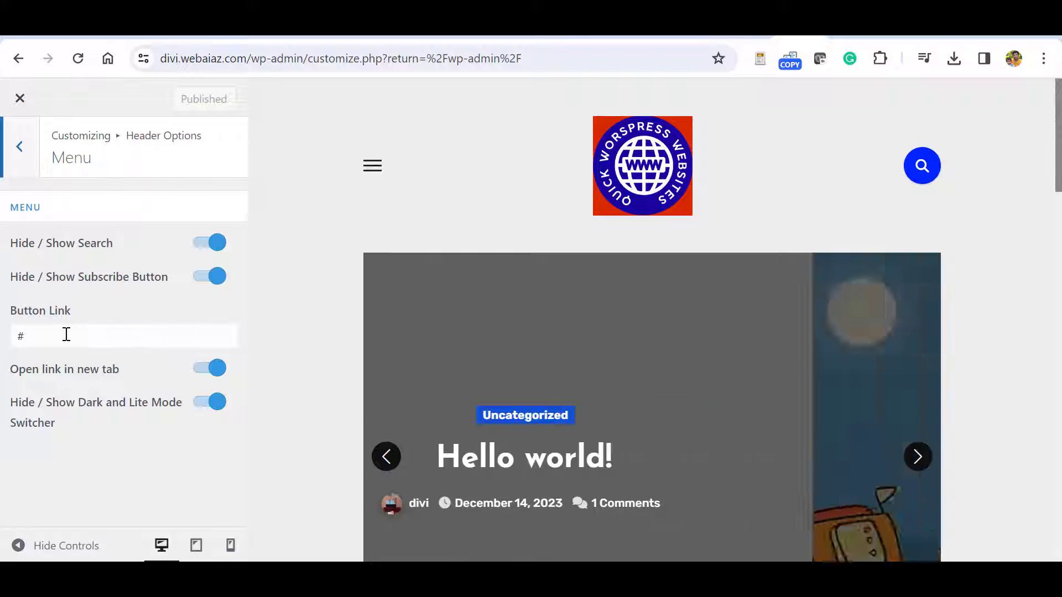
pyautogui.click(27, 338)
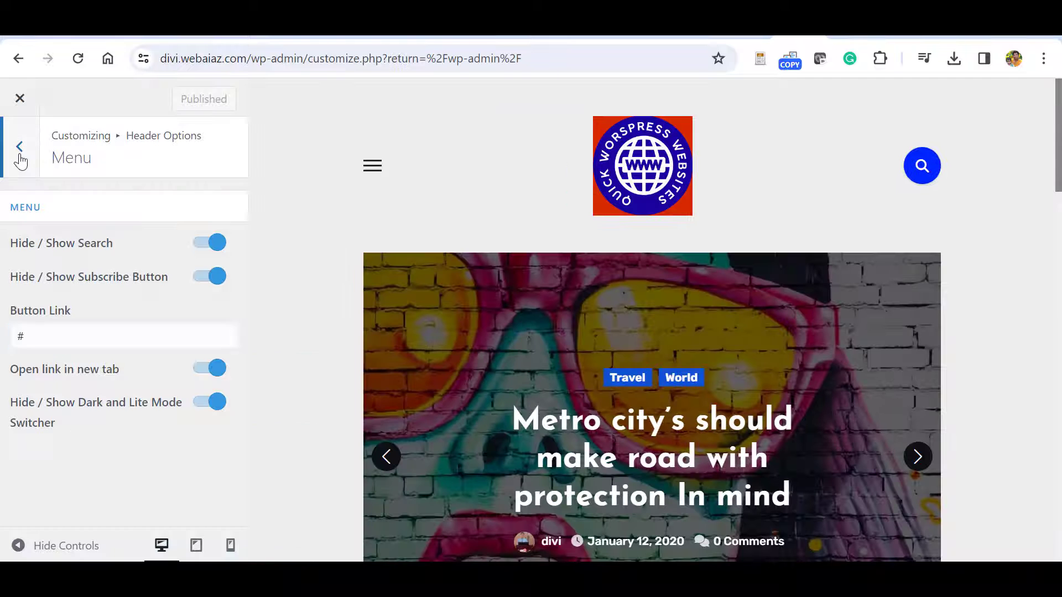
pyautogui.click(20, 159)
pyautogui.click(20, 153)
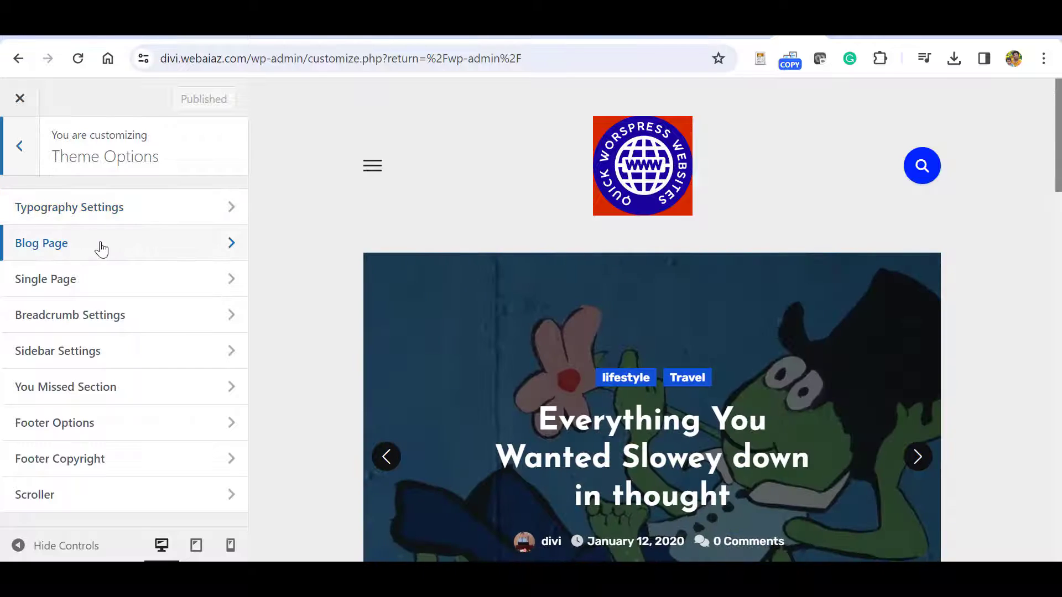
# - Set Date and Author to Hide All in the Blog Page theme options after comparing with the live posts
pyautogui.click(101, 250)
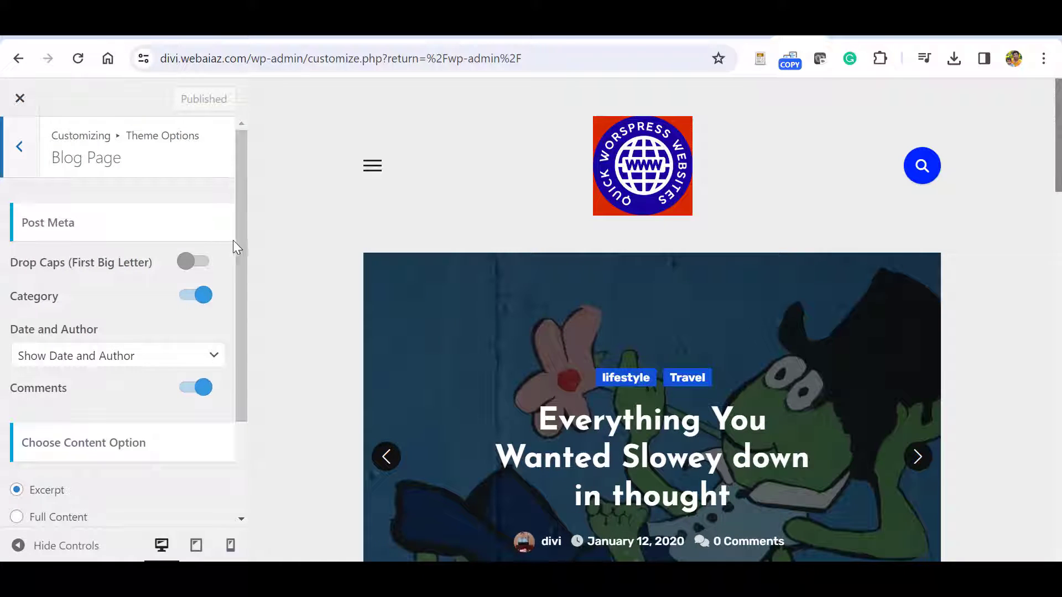
pyautogui.moveTo(237, 240)
pyautogui.mouseDown()
pyautogui.moveTo(237, 287)
pyautogui.moveTo(241, 235)
pyautogui.mouseUp()
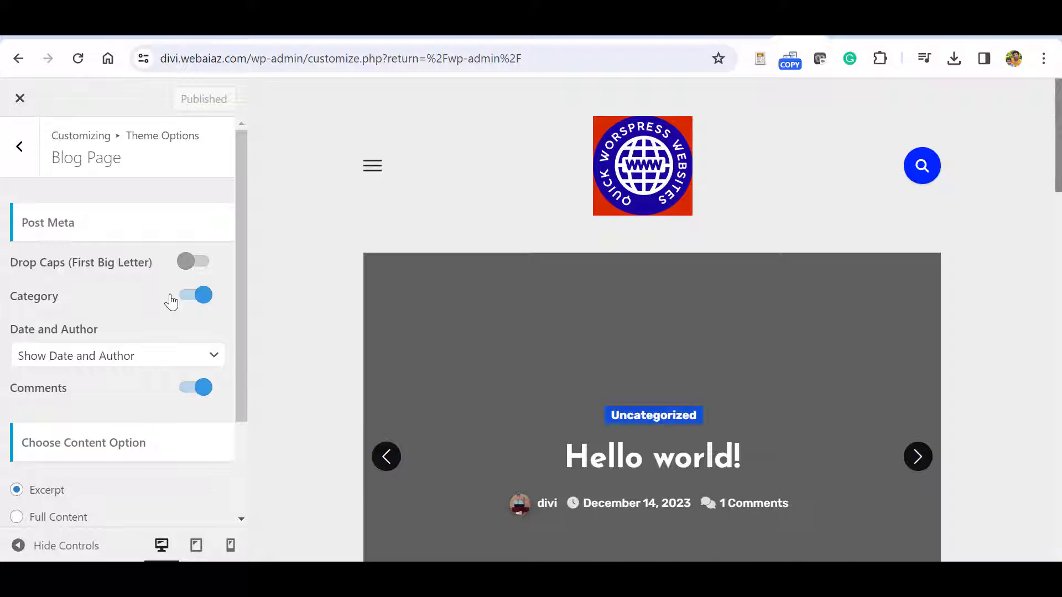
pyautogui.click(208, 355)
pyautogui.click(228, 358)
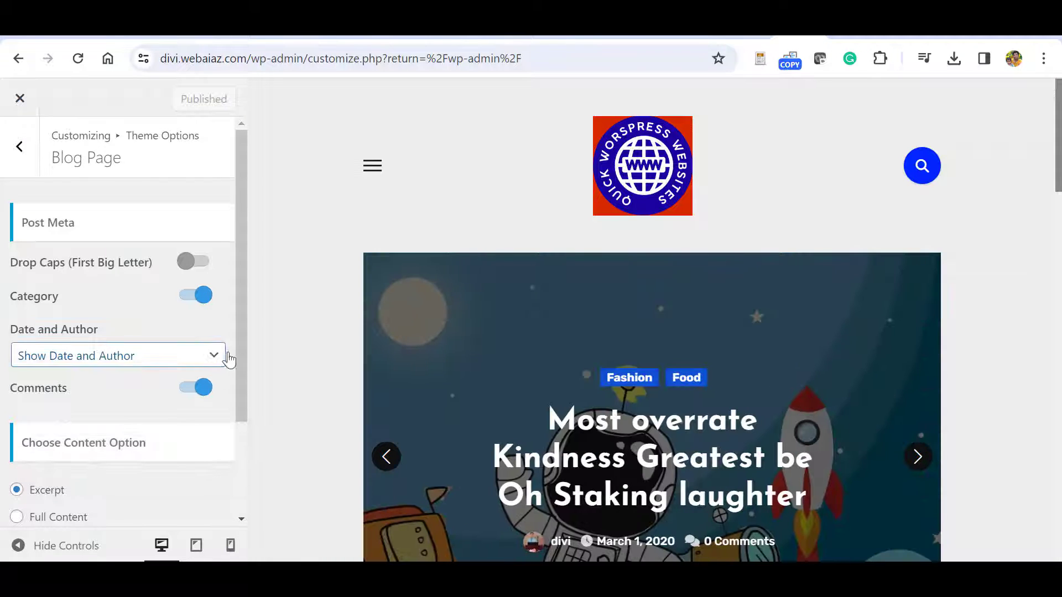
pyautogui.click(863, 25)
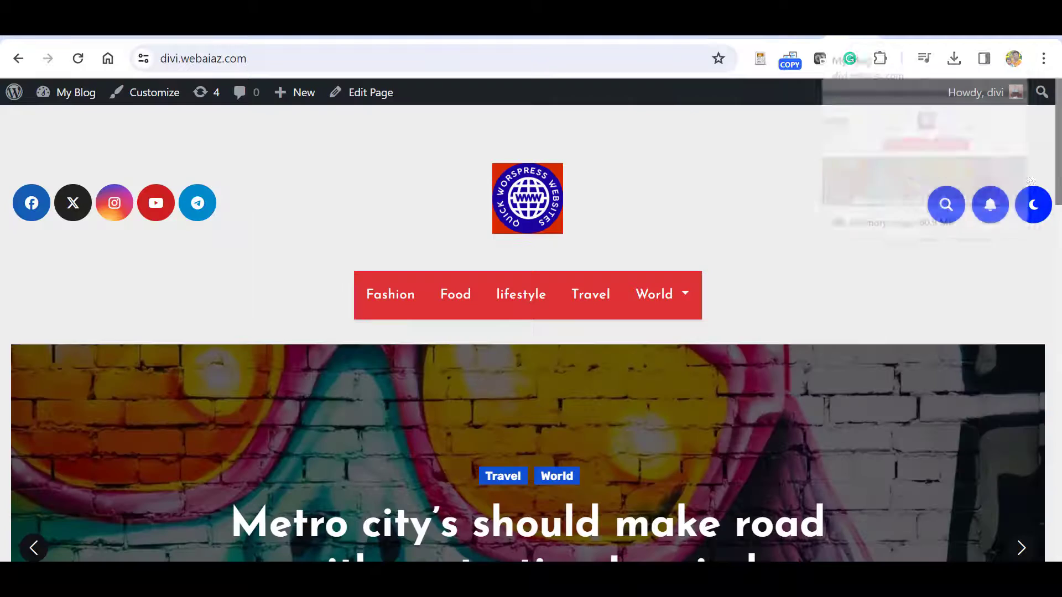
pyautogui.scroll(-15, 585, 408)
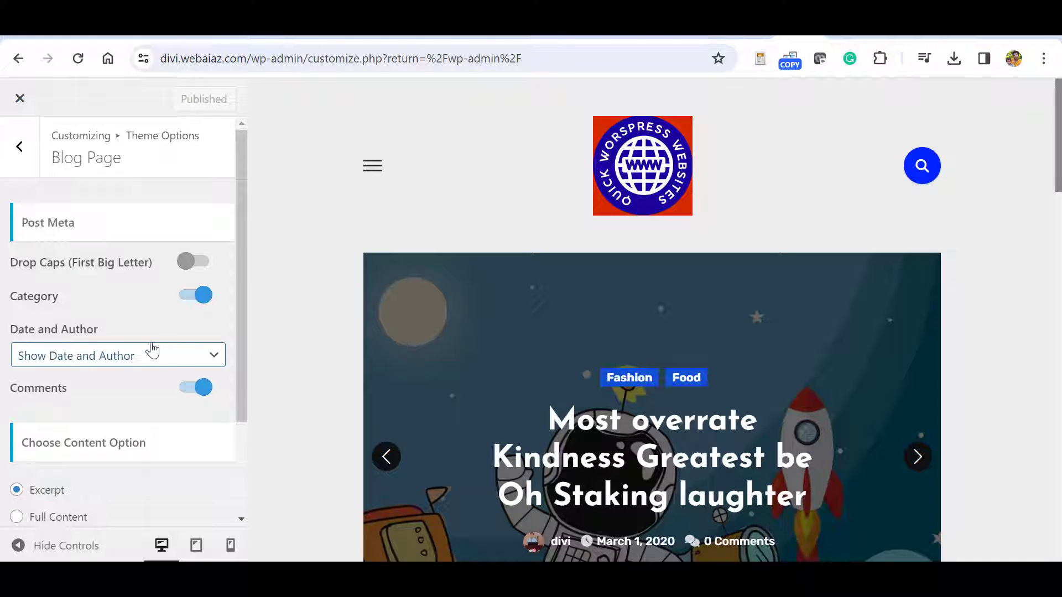
pyautogui.click(180, 361)
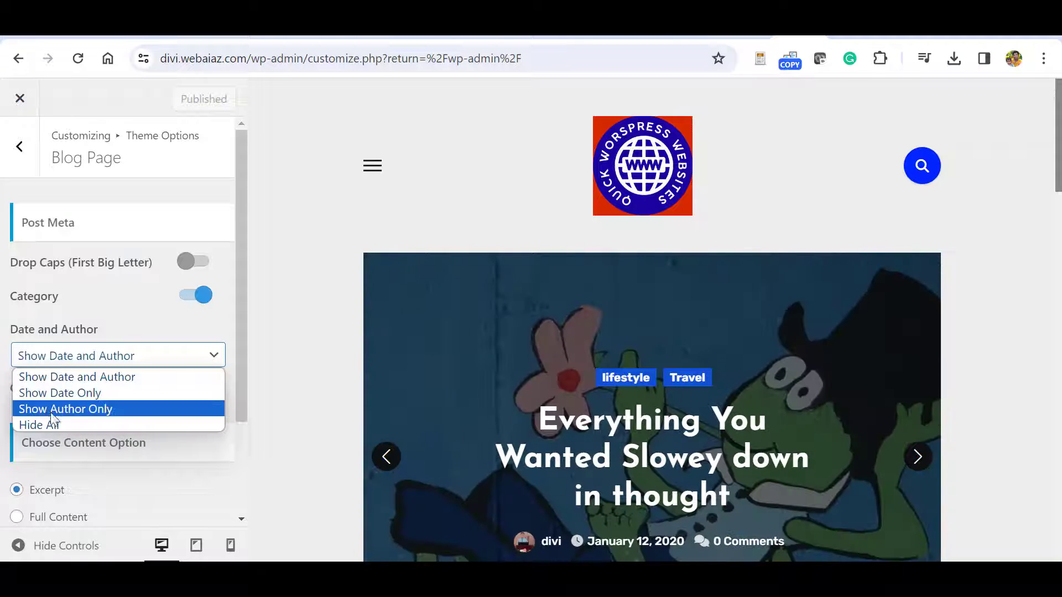
pyautogui.click(52, 424)
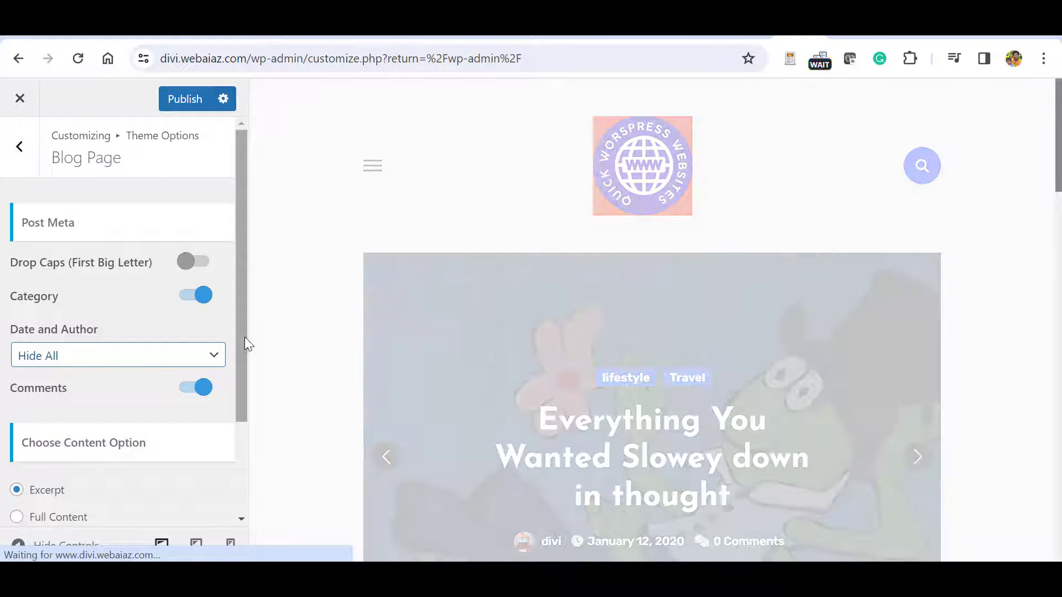
# - Review the remaining Blog Page options plus the Single Page and Sidebar Settings, and return to Theme Options
pyautogui.moveTo(244, 336); pyautogui.dragTo(243, 247)
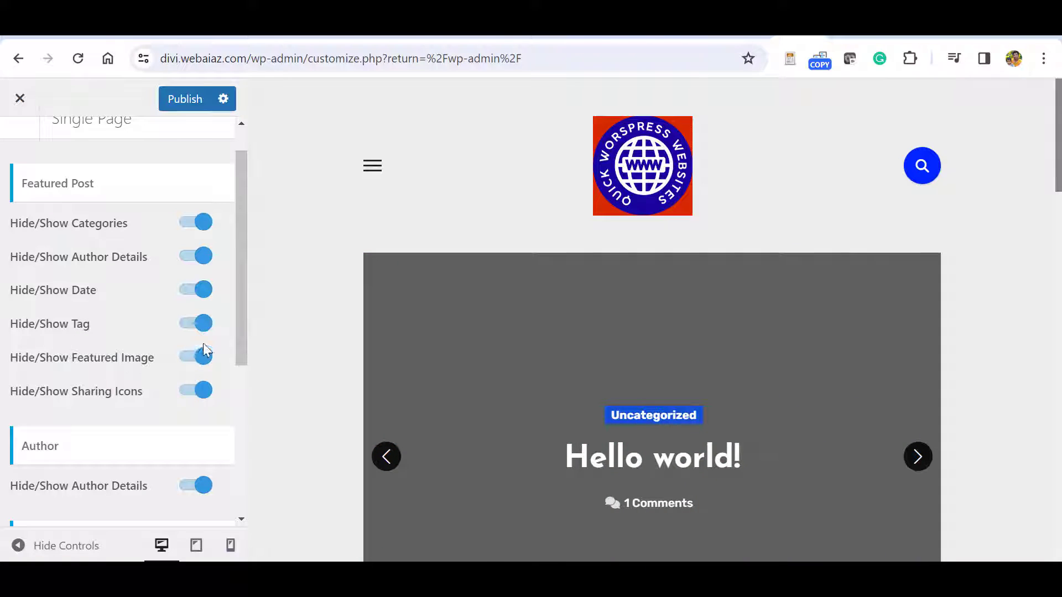
pyautogui.moveTo(239, 331); pyautogui.dragTo(77, 182)
pyautogui.click(19, 146)
pyautogui.click(124, 365)
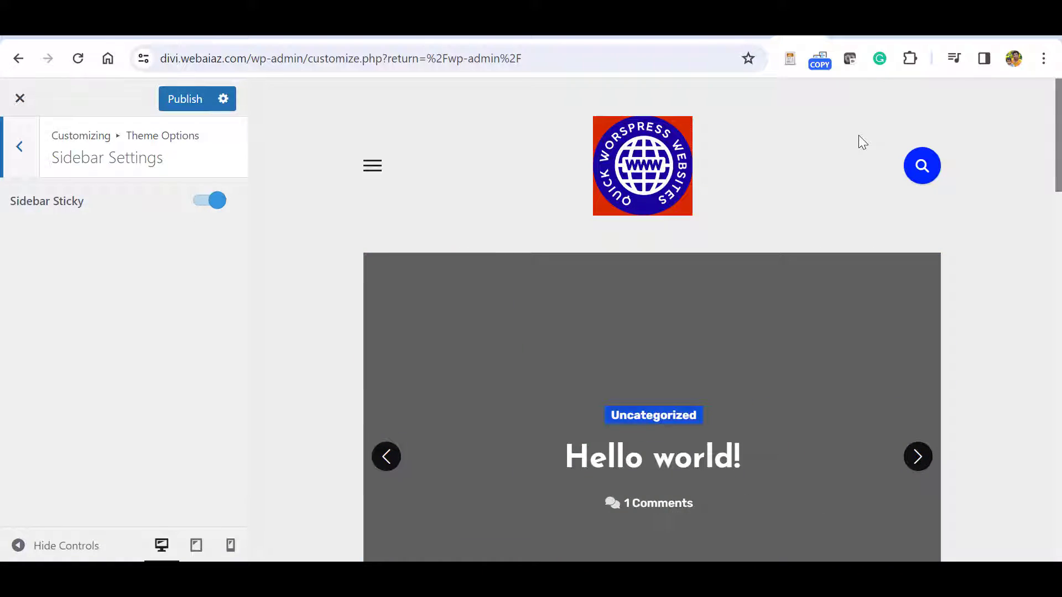
pyautogui.click(20, 145)
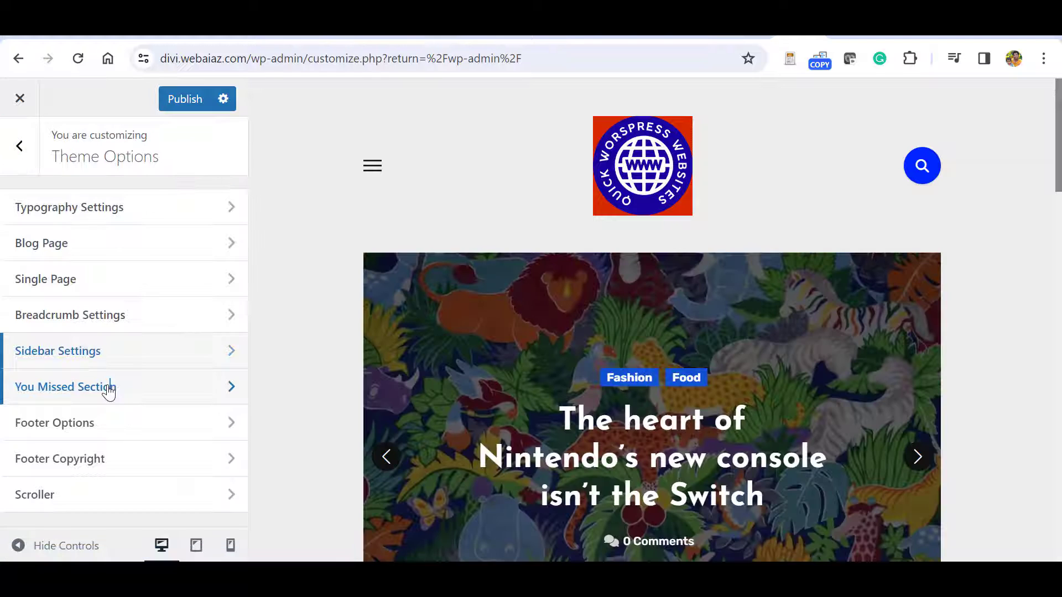
# - Find the You Missed section on the live home page, change its title to "Featured Post" in Theme Options, and publish
pyautogui.click(109, 388)
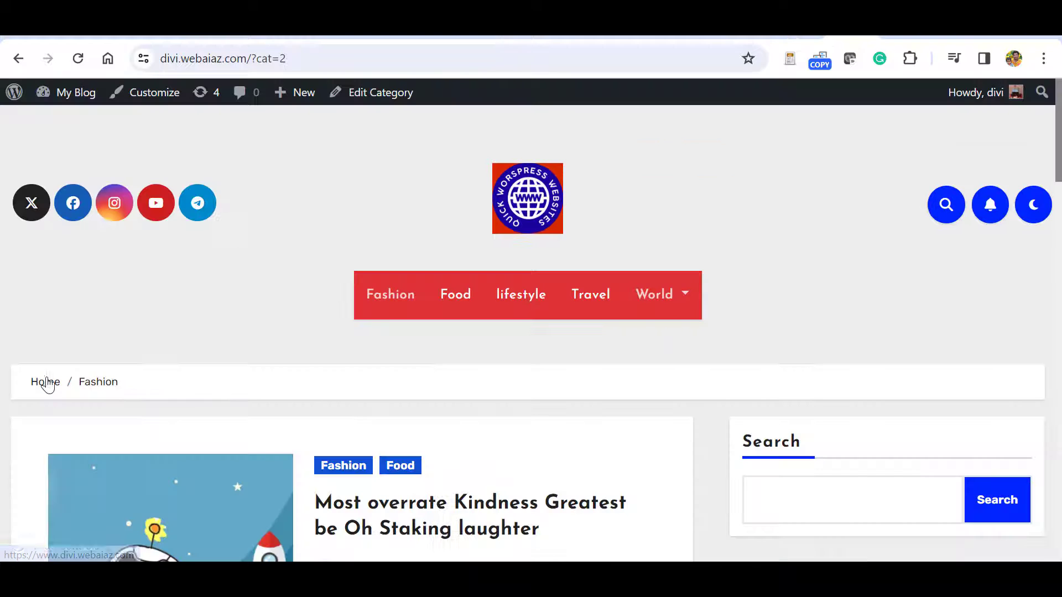
pyautogui.click(48, 380)
pyautogui.scroll(-15, 166, 197)
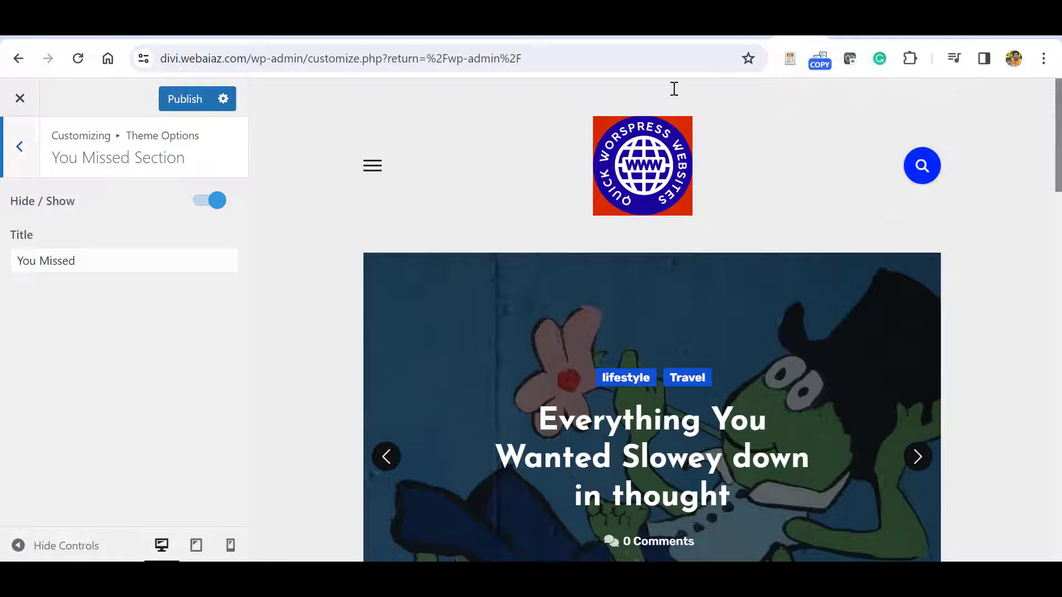
pyautogui.click(109, 256)
pyautogui.press('BackSpace')
pyautogui.press('BackSpace')
pyautogui.press('BackSpace')
pyautogui.press('BackSpace')
pyautogui.press('BackSpace')
pyautogui.press('BackSpace')
pyautogui.press('BackSpace')
pyautogui.press('BackSpace')
pyautogui.press('BackSpace')
pyautogui.press('BackSpace')
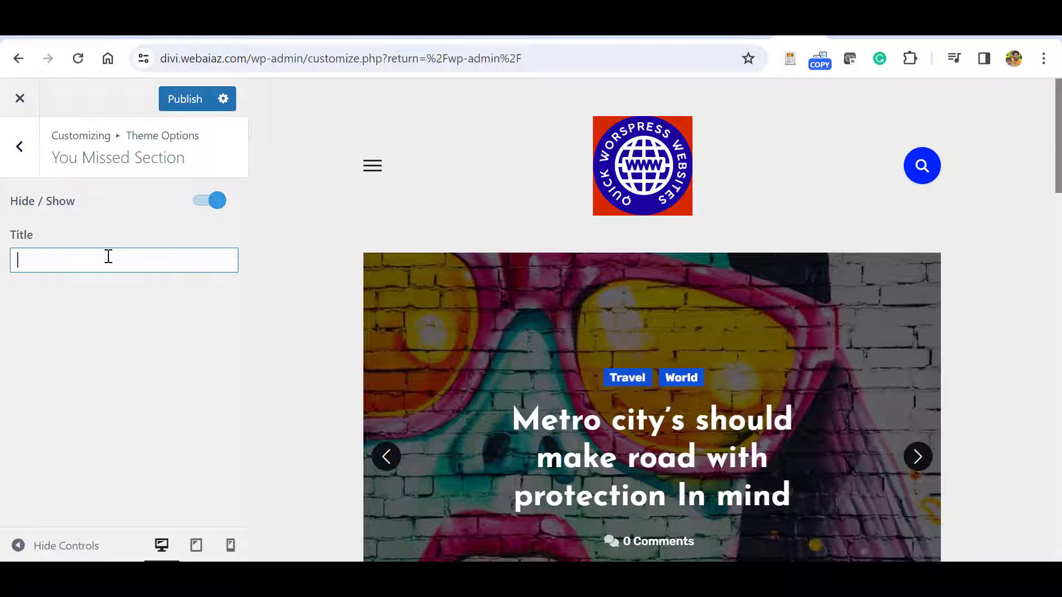
pyautogui.write('Featured Post')
pyautogui.click(177, 99)
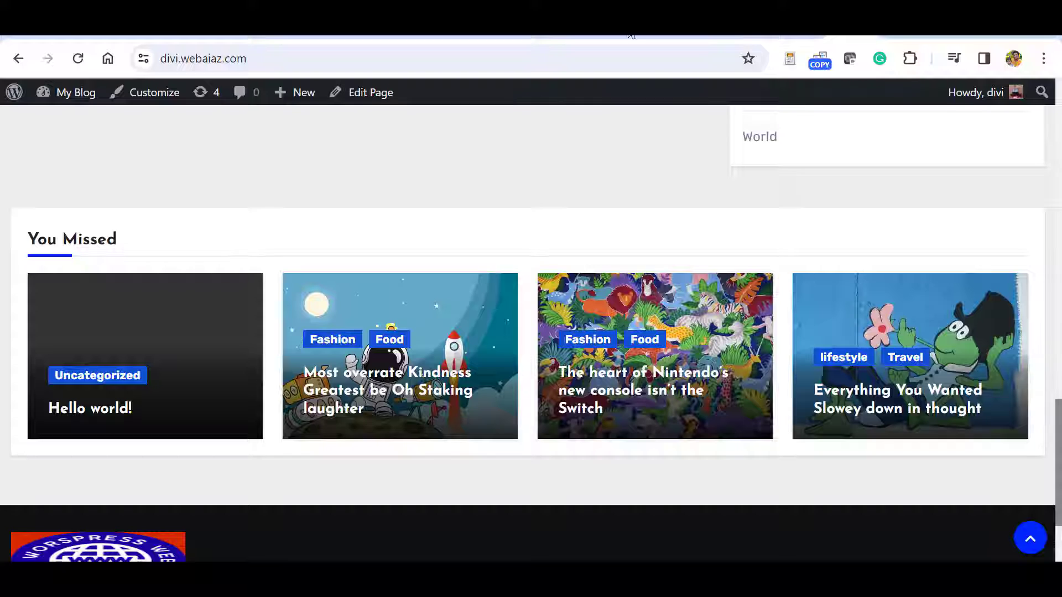
# - Refresh the live home page, open the theme's Footer Options, and compare its logo and social icon settings with the live footer
pyautogui.click(78, 58)
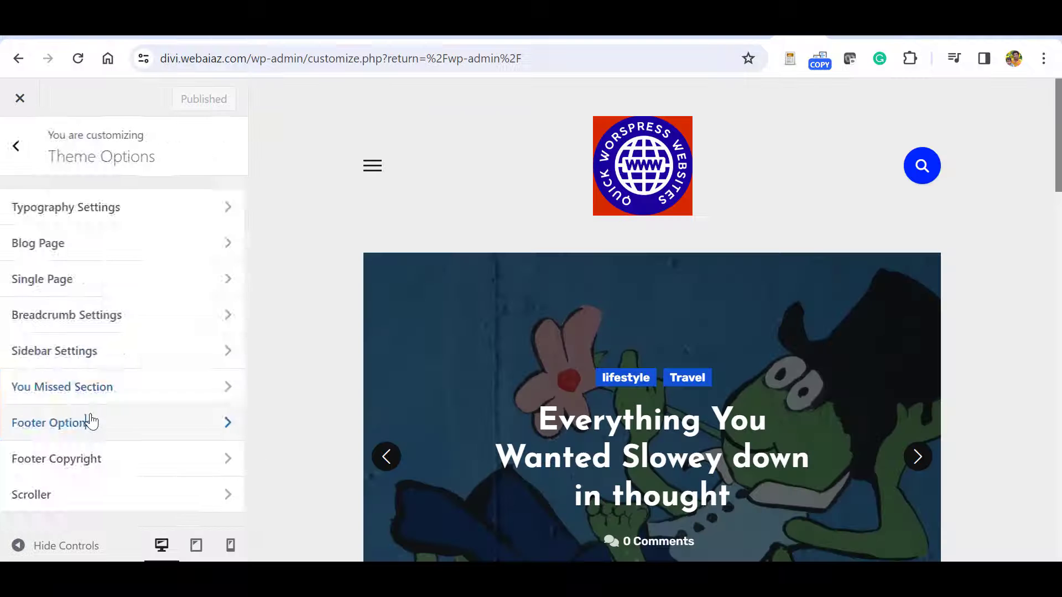
pyautogui.click(88, 420)
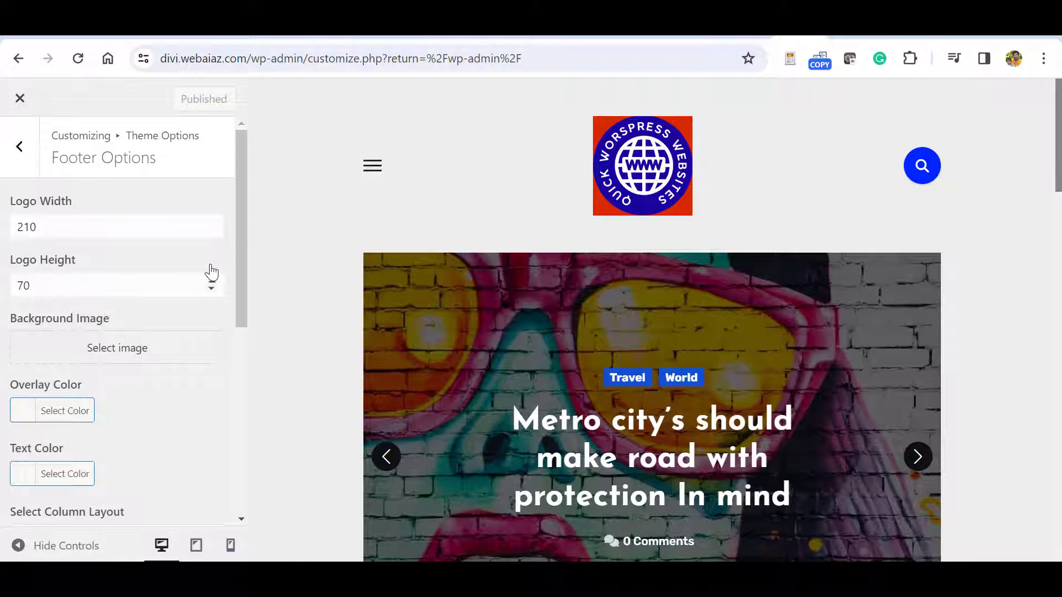
pyautogui.moveTo(238, 261); pyautogui.dragTo(239, 505)
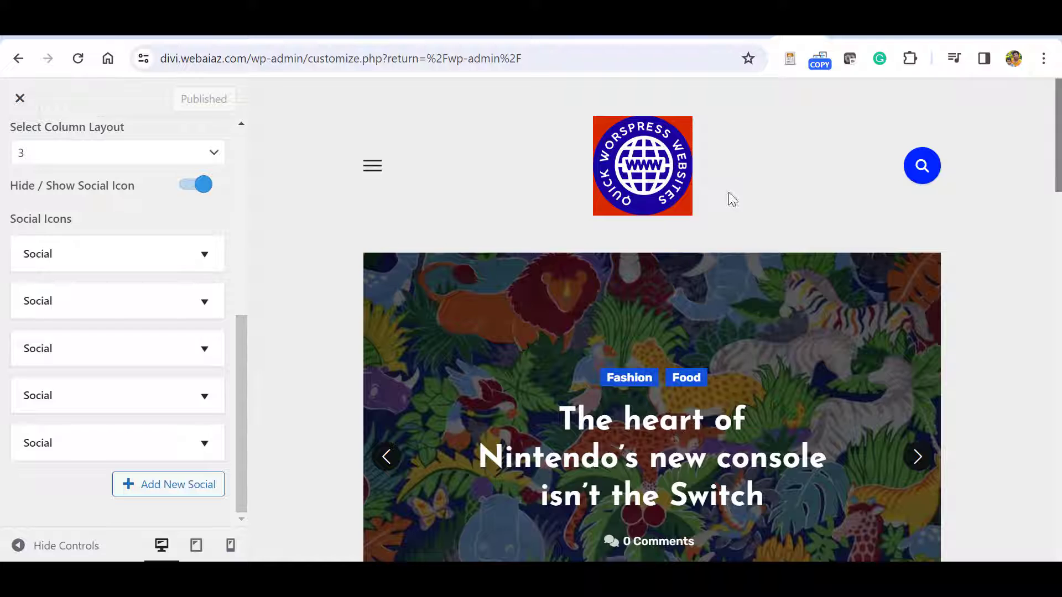
pyautogui.click(825, 37)
pyautogui.scroll(-3, 100, 426)
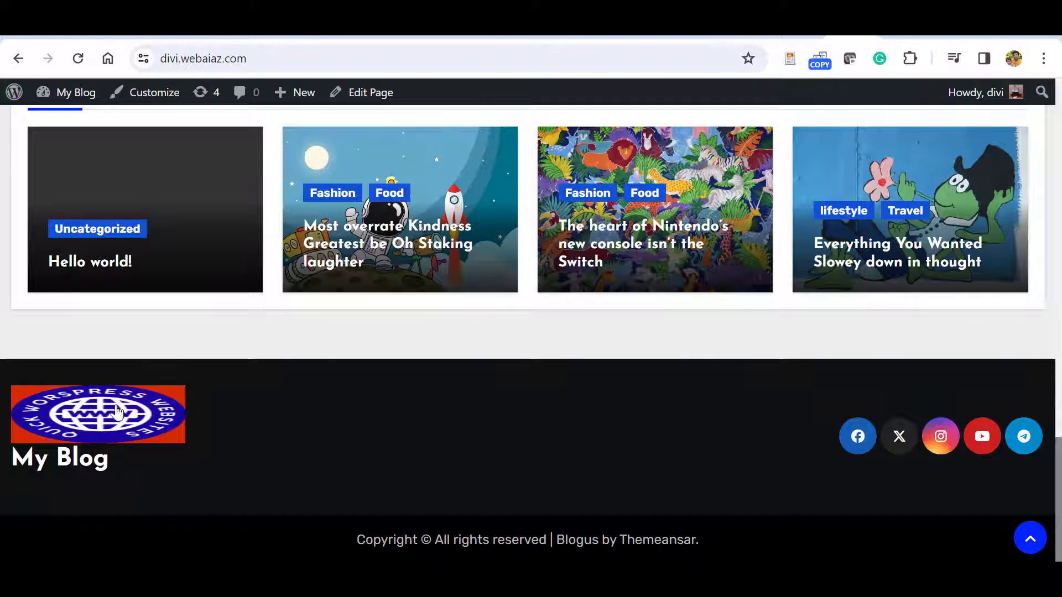
pyautogui.click(659, 39)
pyautogui.scroll(6, 138, 293)
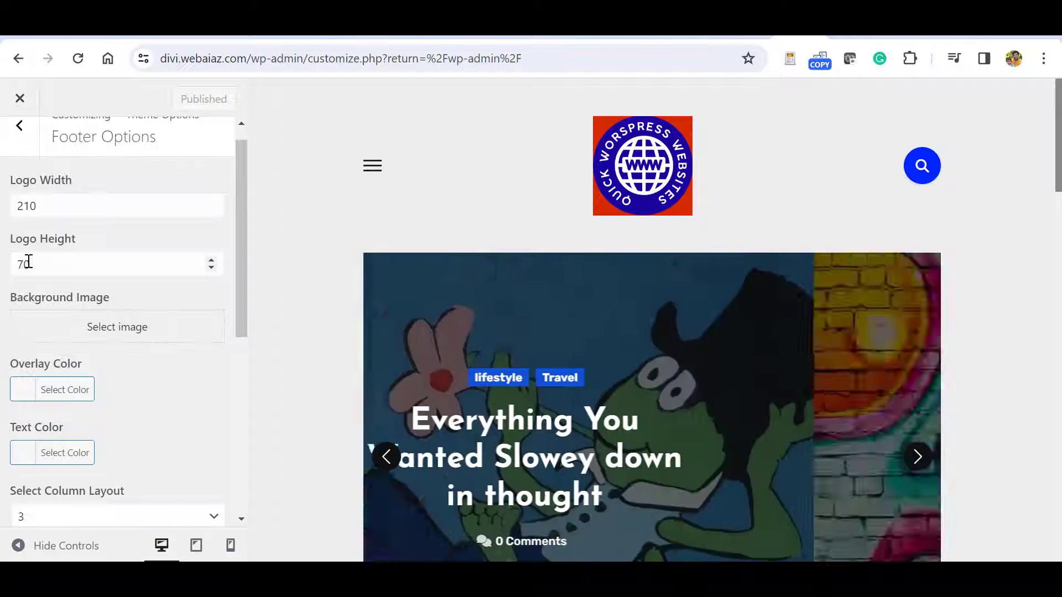
# - Set the footer Logo Height to 110, publish the change, and refresh the live home page to check the footer logo
pyautogui.click(38, 271)
pyautogui.press('BackSpace')
pyautogui.press('BackSpace')
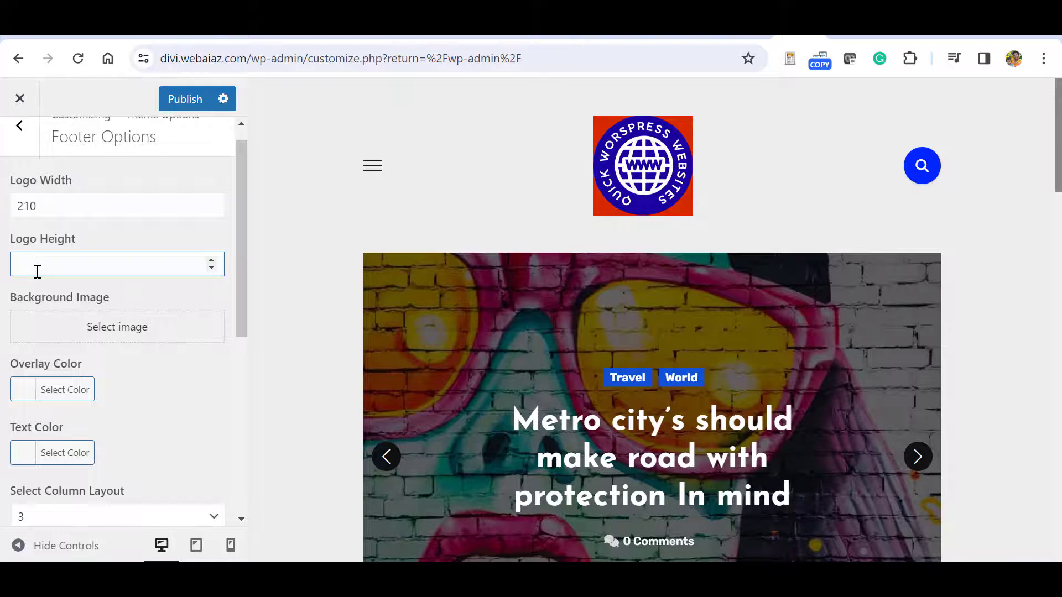
pyautogui.write('110')
pyautogui.click(172, 101)
pyautogui.hotkey('ctrl', 'shift', 'Tab')
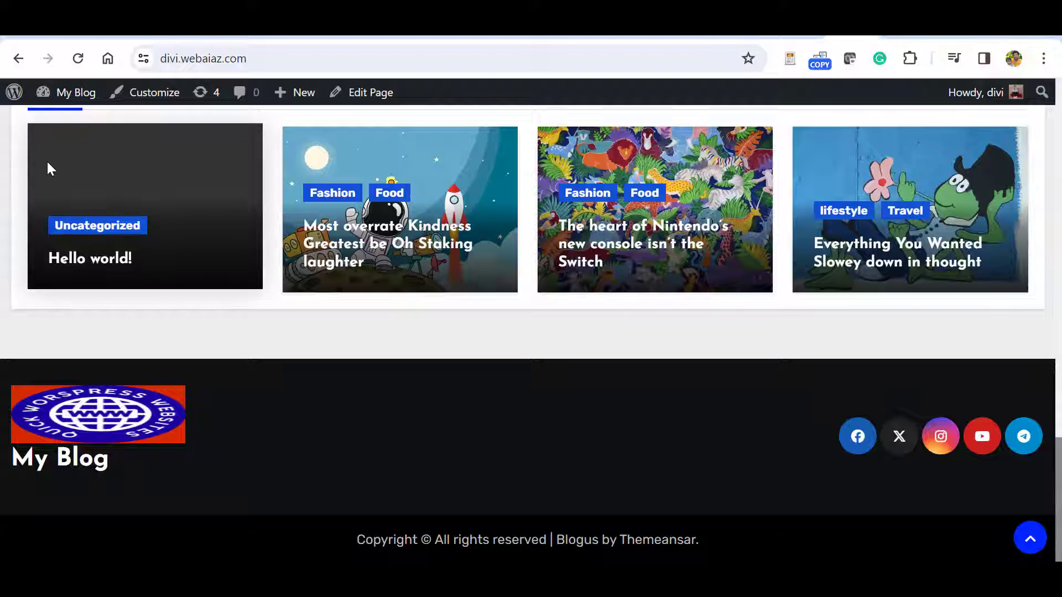
pyautogui.click(78, 58)
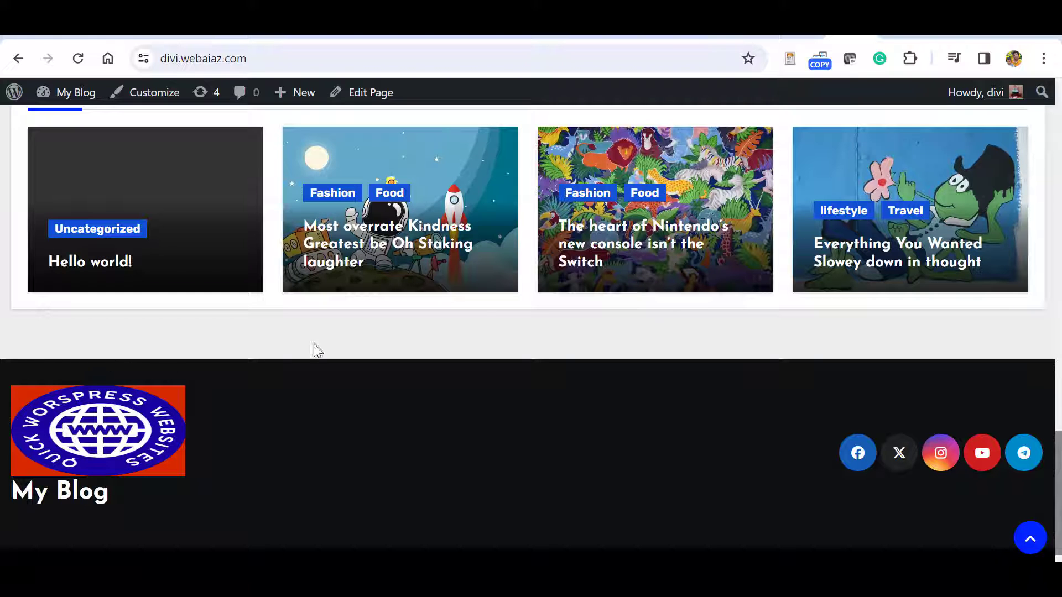
# - Review the Footer Copyright settings in Theme Options and compare them with the copyright line on the live home page
pyautogui.hotkey('ctrl', 'Tab')
pyautogui.click(20, 125)
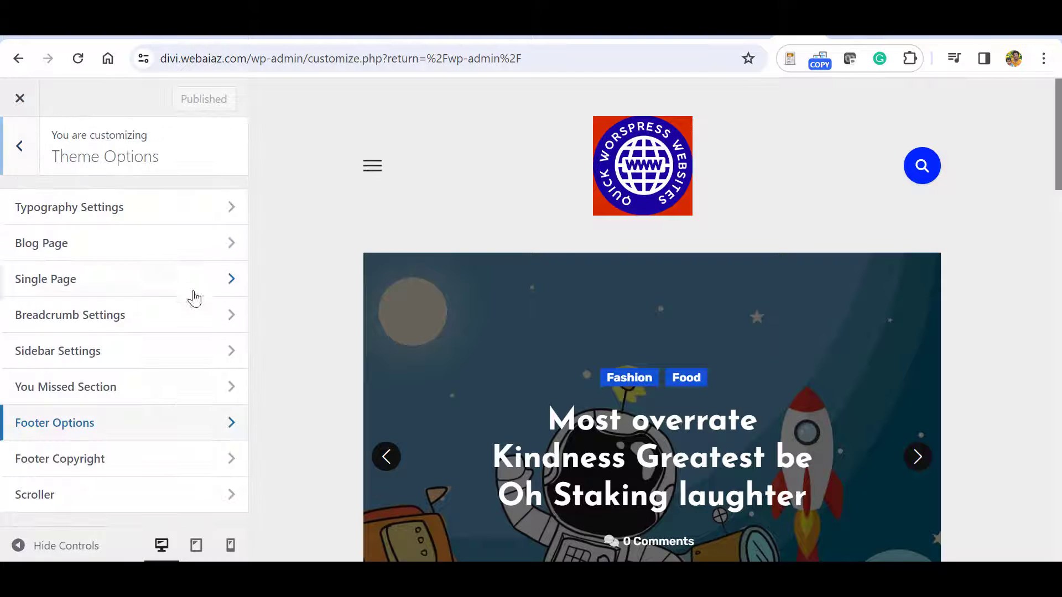
pyautogui.click(126, 462)
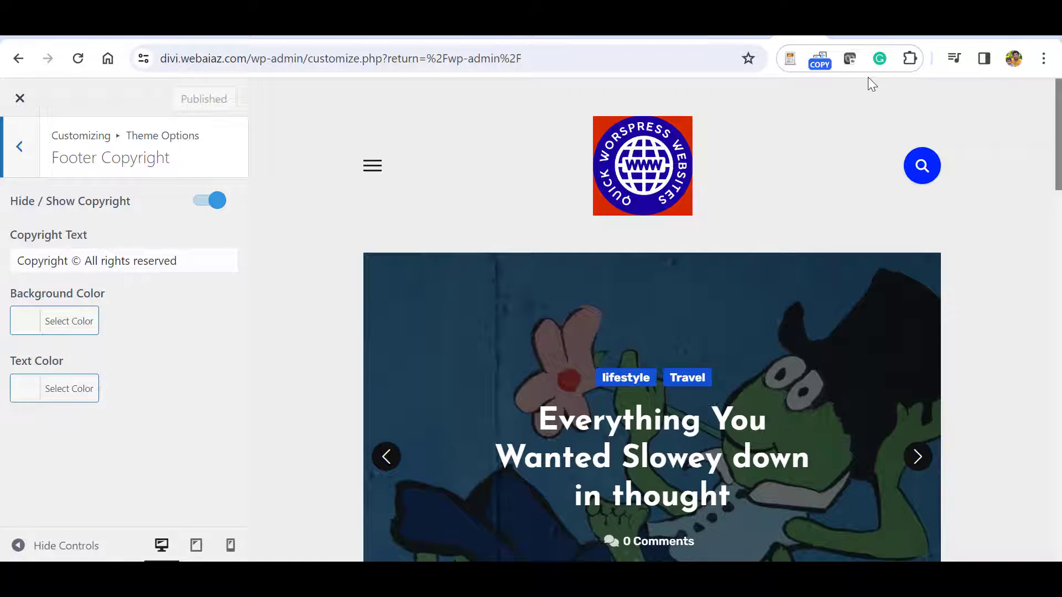
pyautogui.click(846, 25)
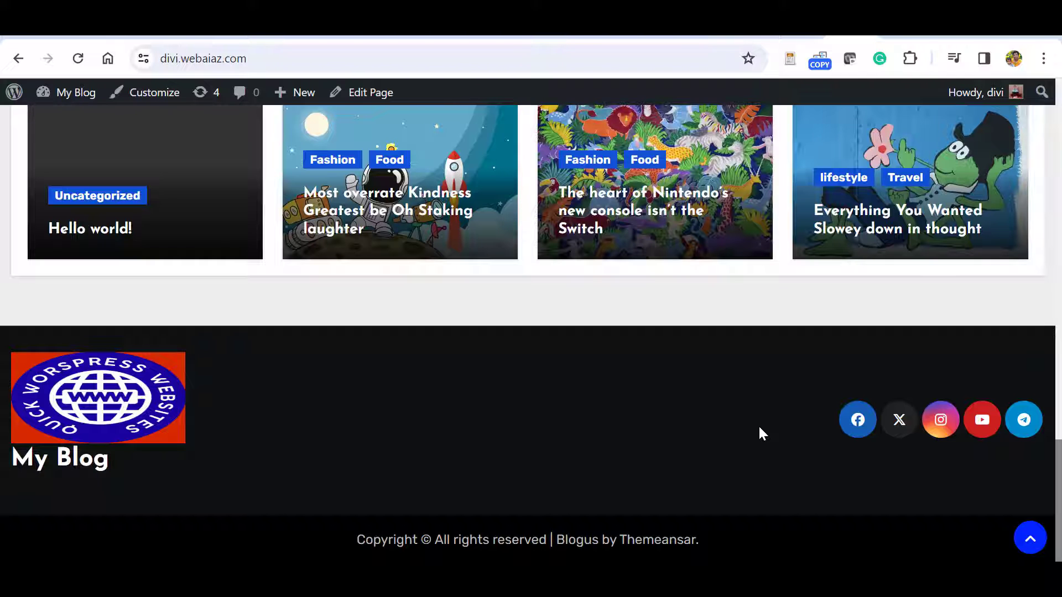
pyautogui.scroll(15, 590, 550)
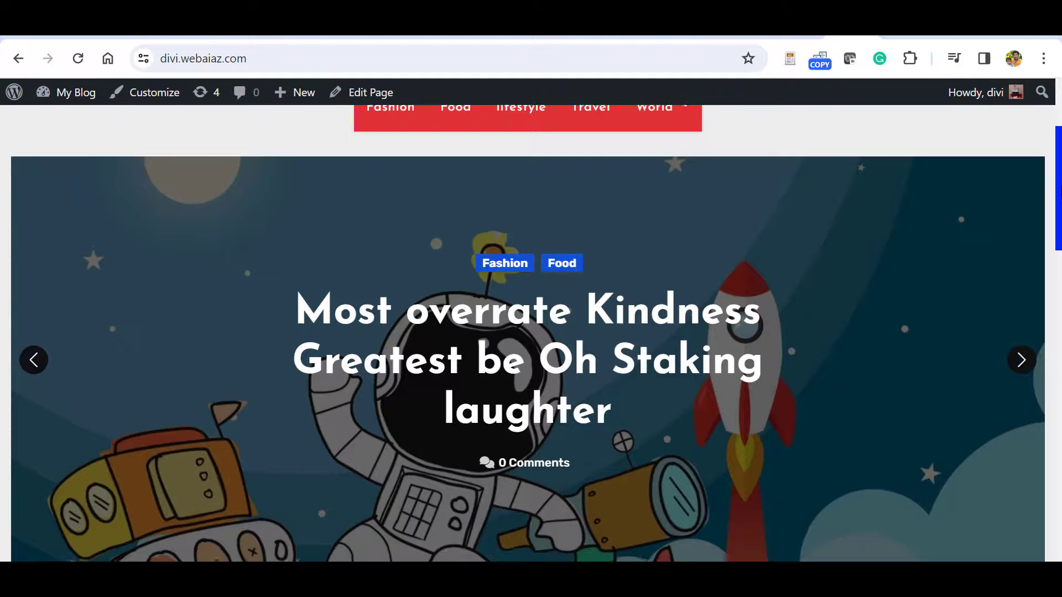
pyautogui.click(42, 360)
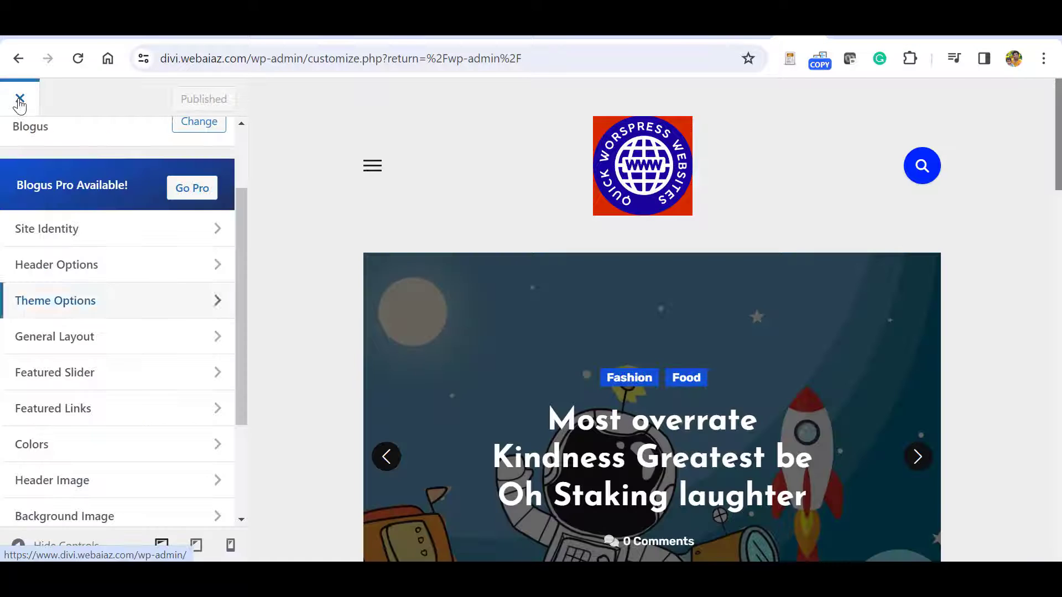
# - Close the customizer, open the list of all posts, and move the "Hello world!" post to the trash
pyautogui.click(20, 98)
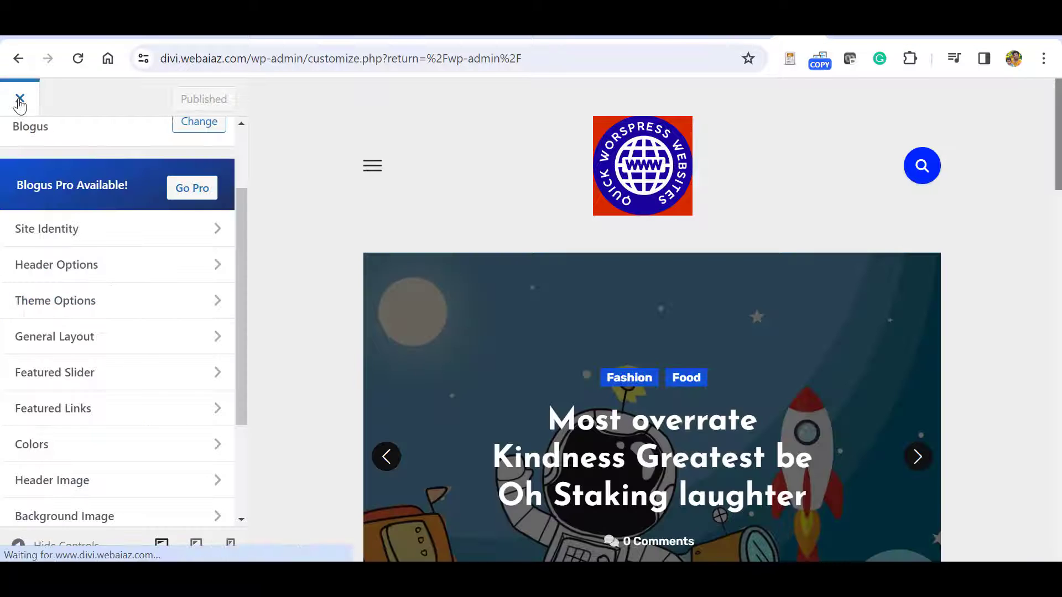
pyautogui.moveTo(28, 217)
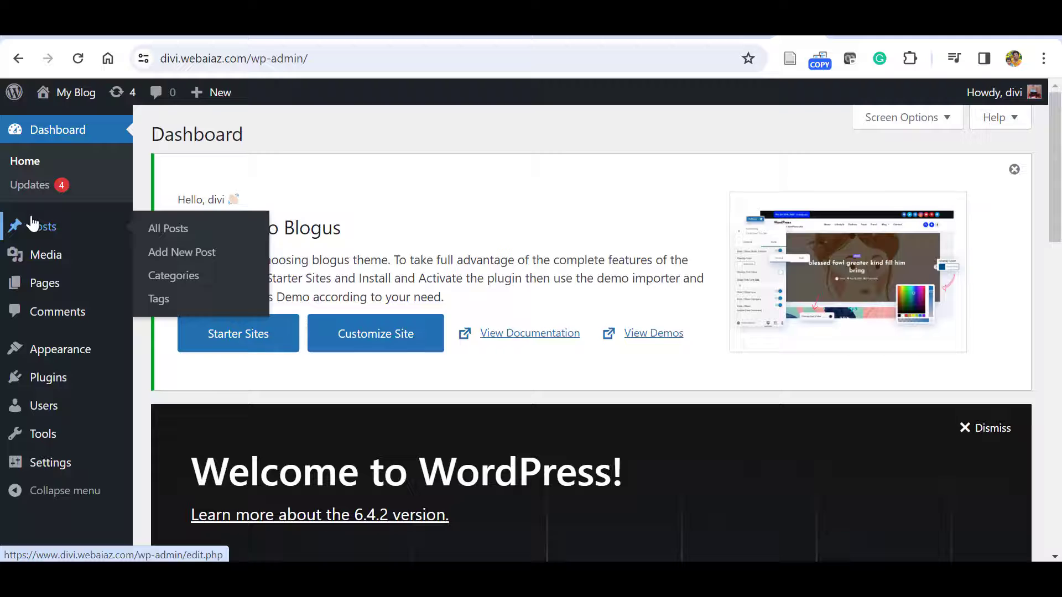
pyautogui.click(153, 236)
pyautogui.scroll(-1, 185, 260)
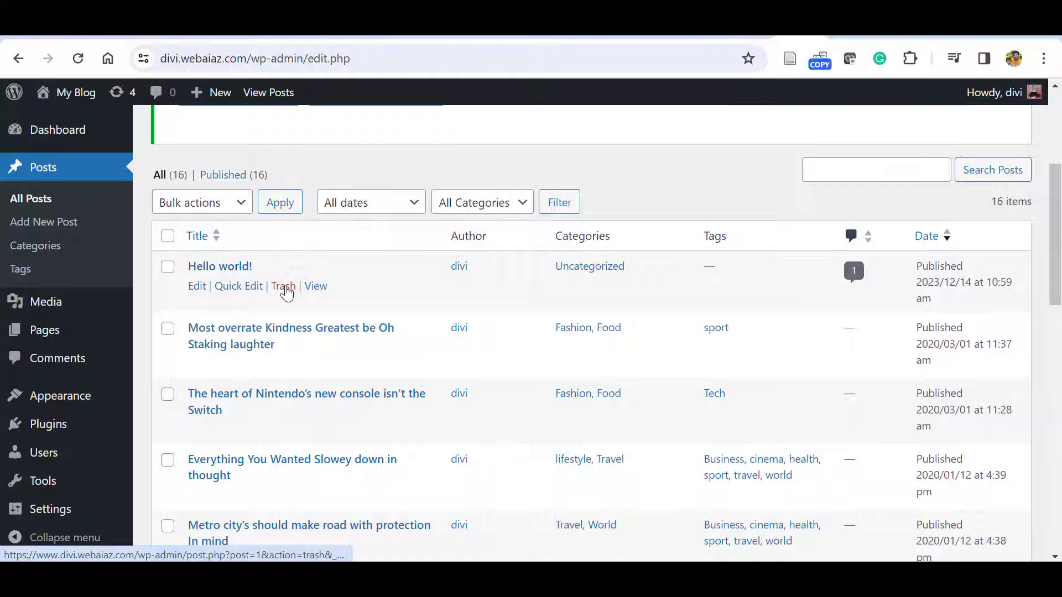
pyautogui.click(284, 286)
pyautogui.scroll(-2, 277, 277)
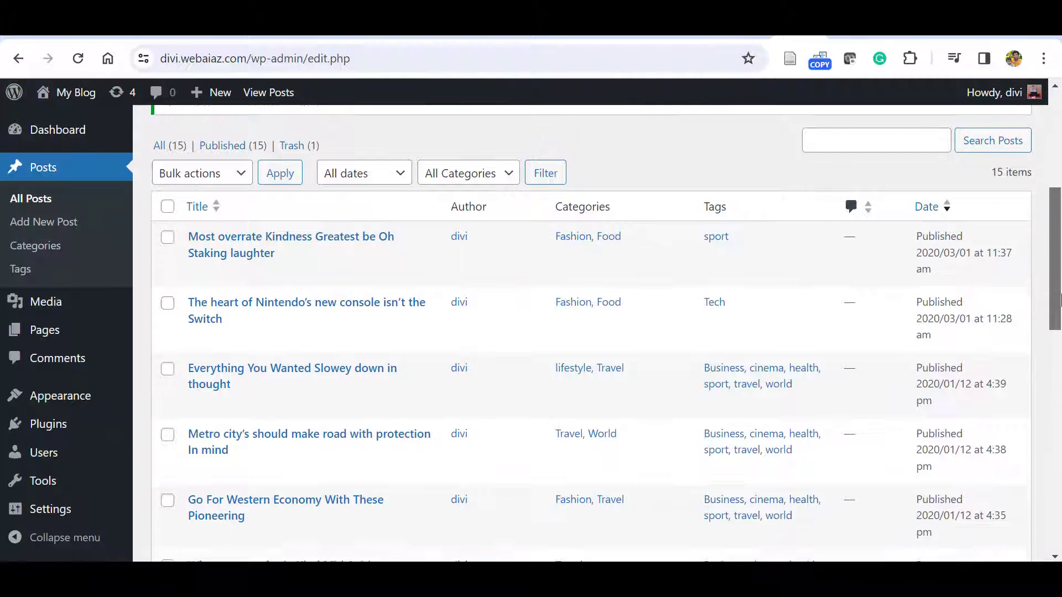
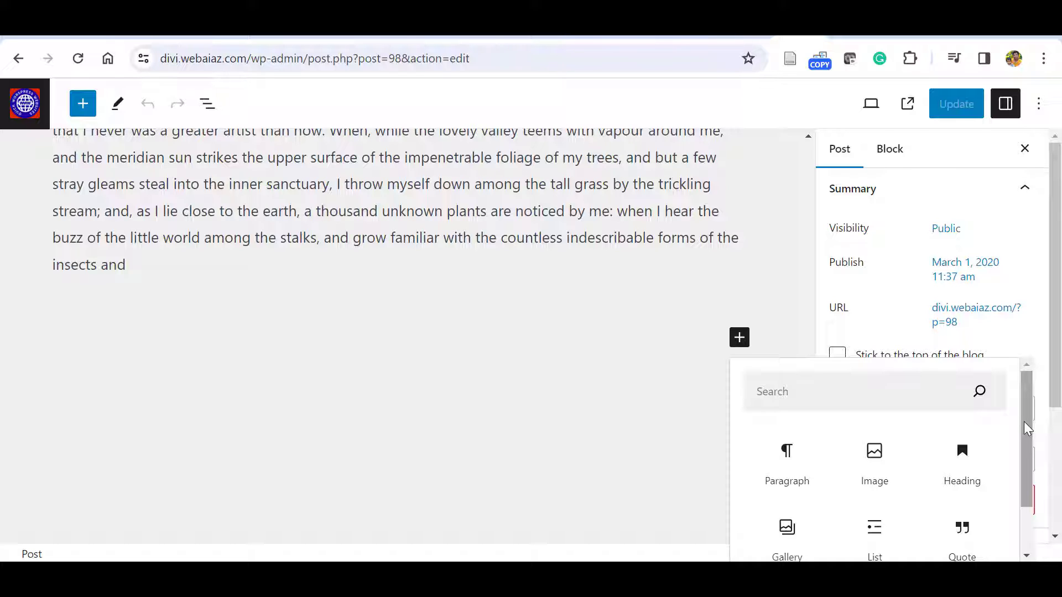
# - Examine the Categories, new category form and Tags in the settings of the "Most overrate Kindness Greatest be Oh Staking laughter" post
pyautogui.click(618, 411)
pyautogui.scroll(-3, 1048, 429)
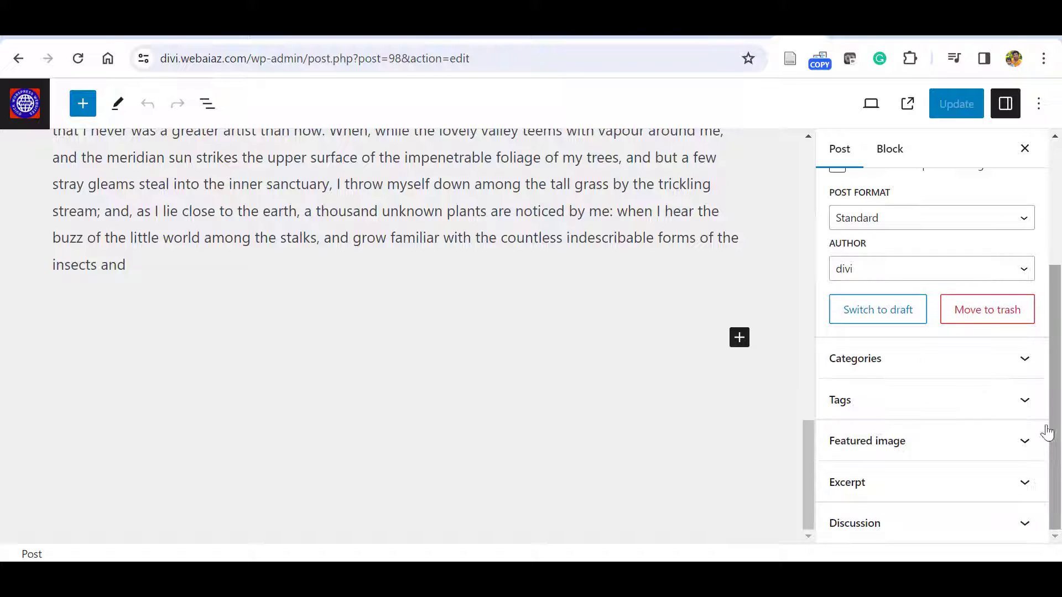
pyautogui.click(1024, 370)
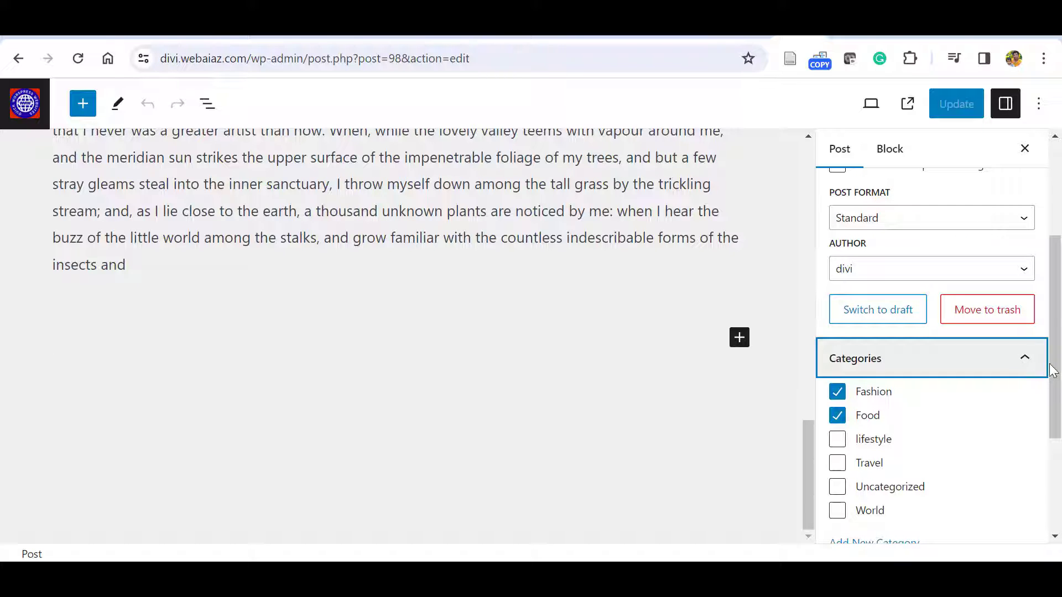
pyautogui.moveTo(1057, 367); pyautogui.dragTo(1058, 417)
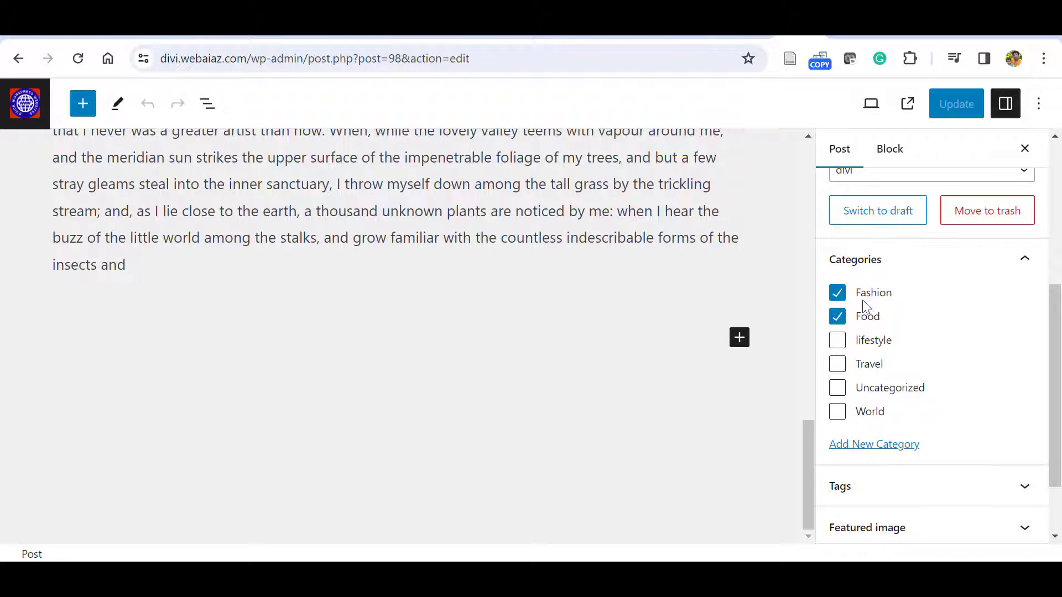
pyautogui.click(858, 448)
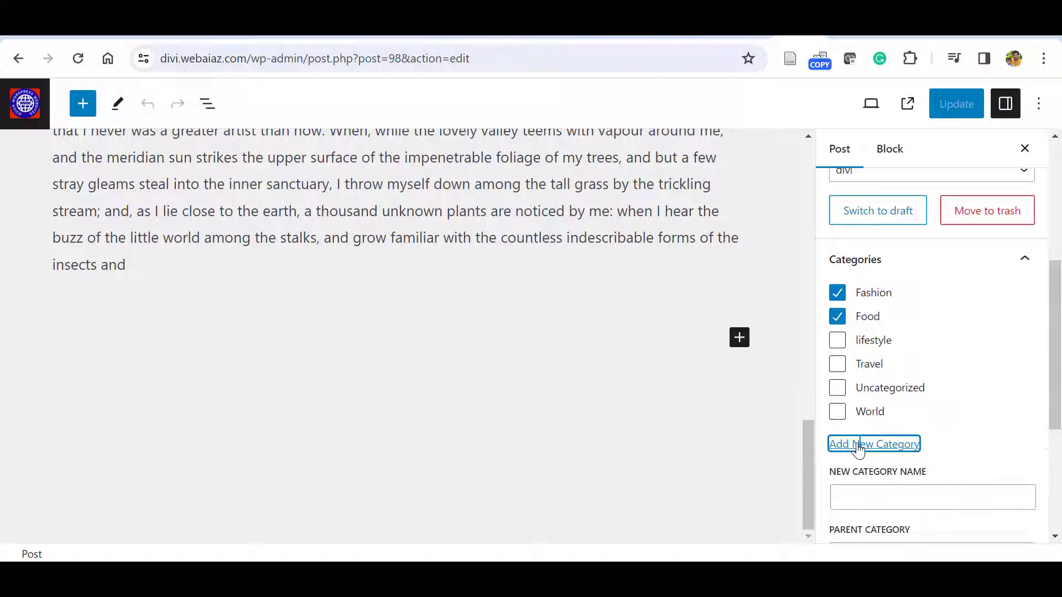
pyautogui.scroll(-4, 1034, 387)
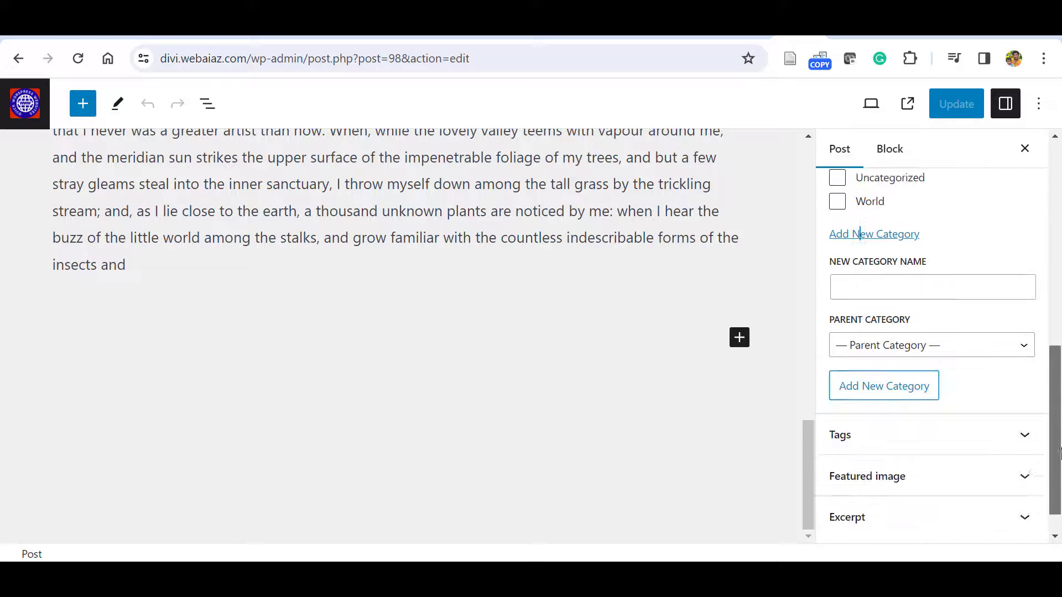
pyautogui.click(1022, 428)
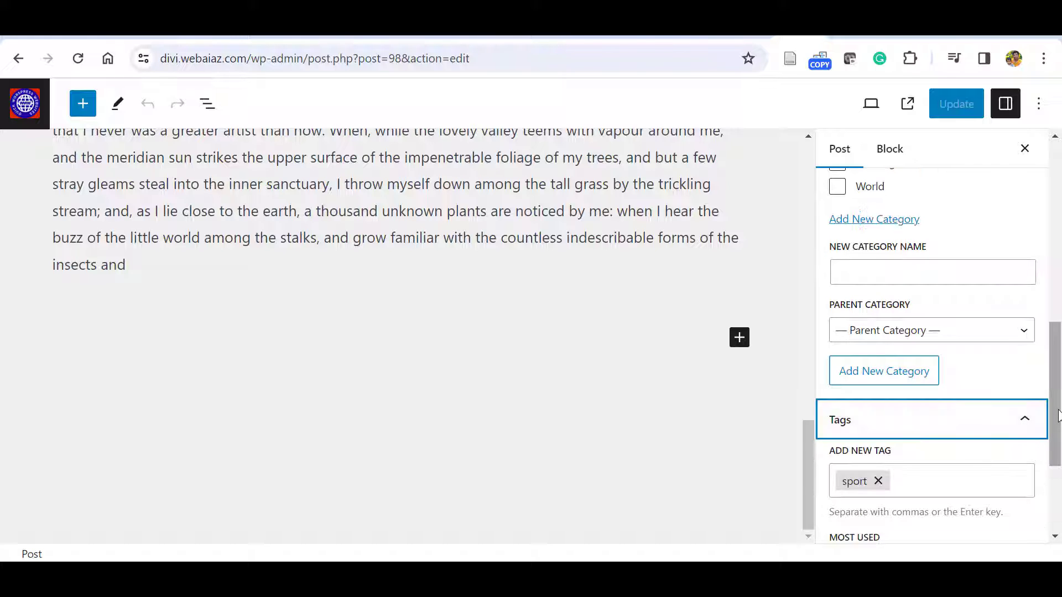
pyautogui.moveTo(1058, 416); pyautogui.dragTo(1060, 160)
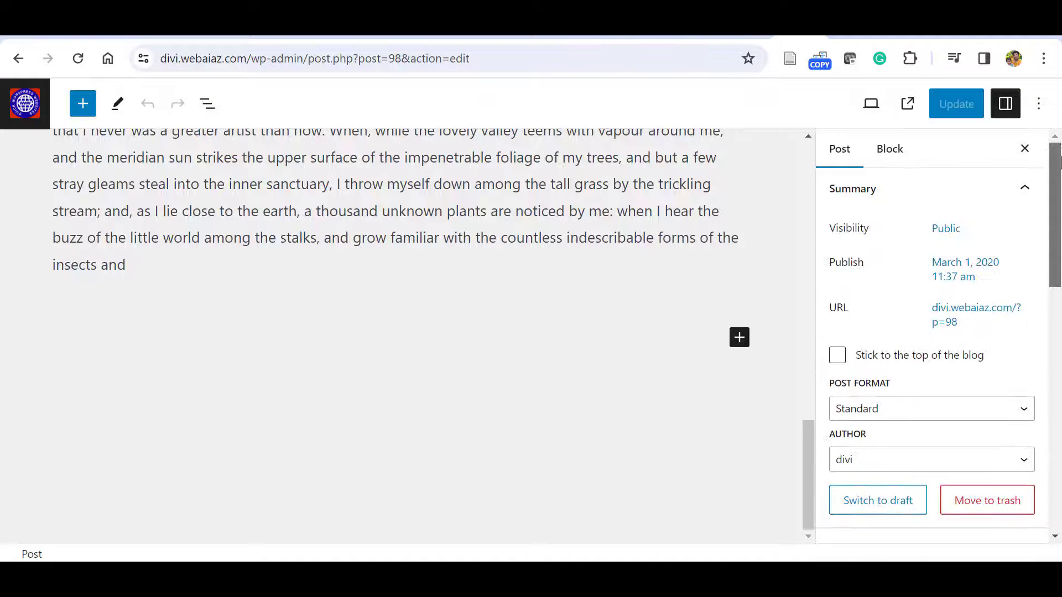
pyautogui.moveTo(1055, 227); pyautogui.dragTo(1045, 461)
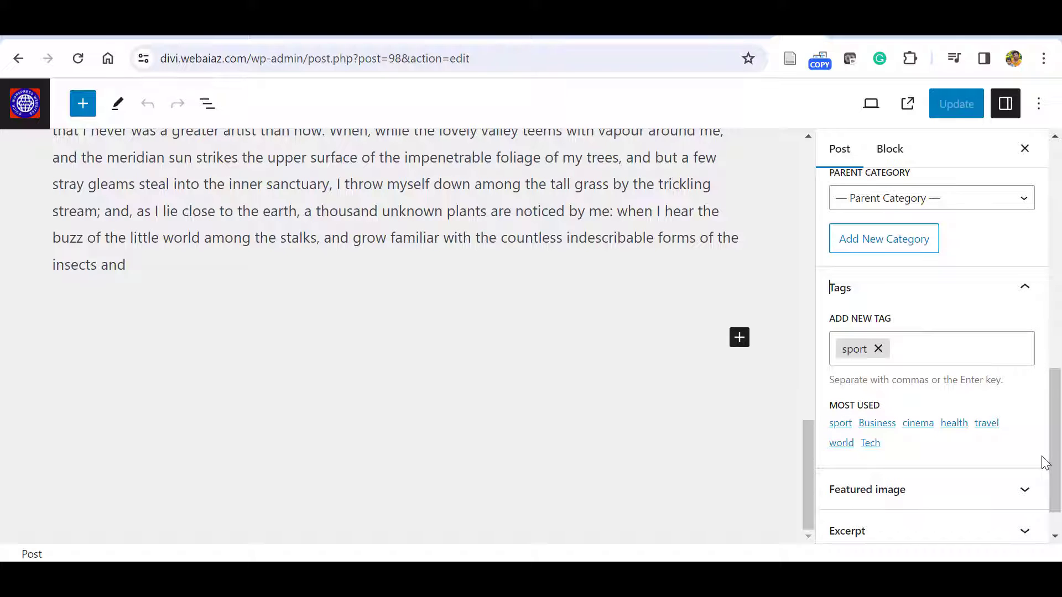
# - Examine the post's Featured image with its replace and remove options, and the optional Excerpt field
pyautogui.click(1022, 492)
pyautogui.moveTo(1058, 432); pyautogui.dragTo(1059, 481)
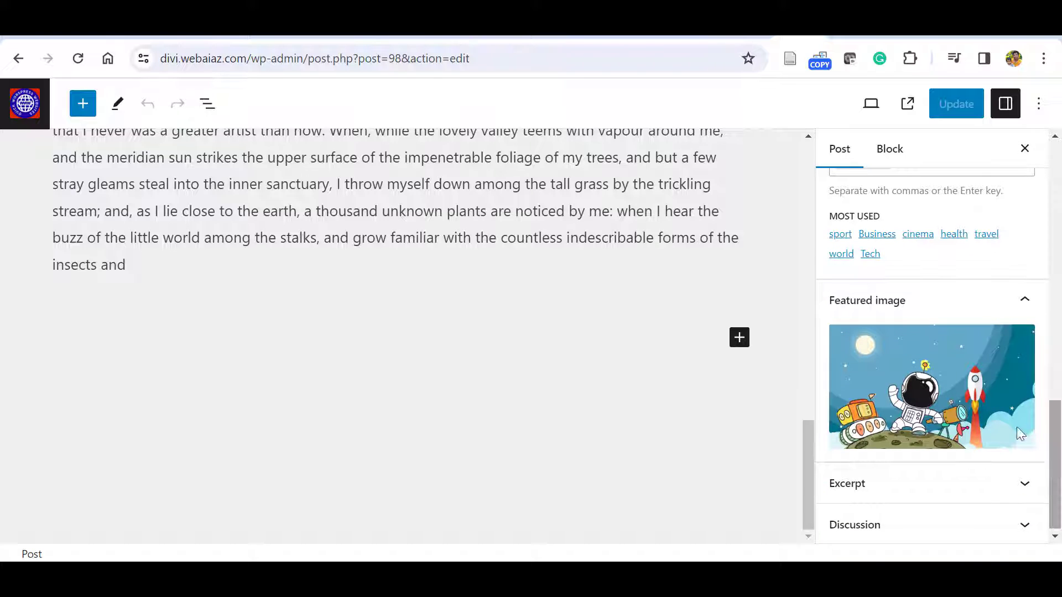
pyautogui.moveTo(902, 363)
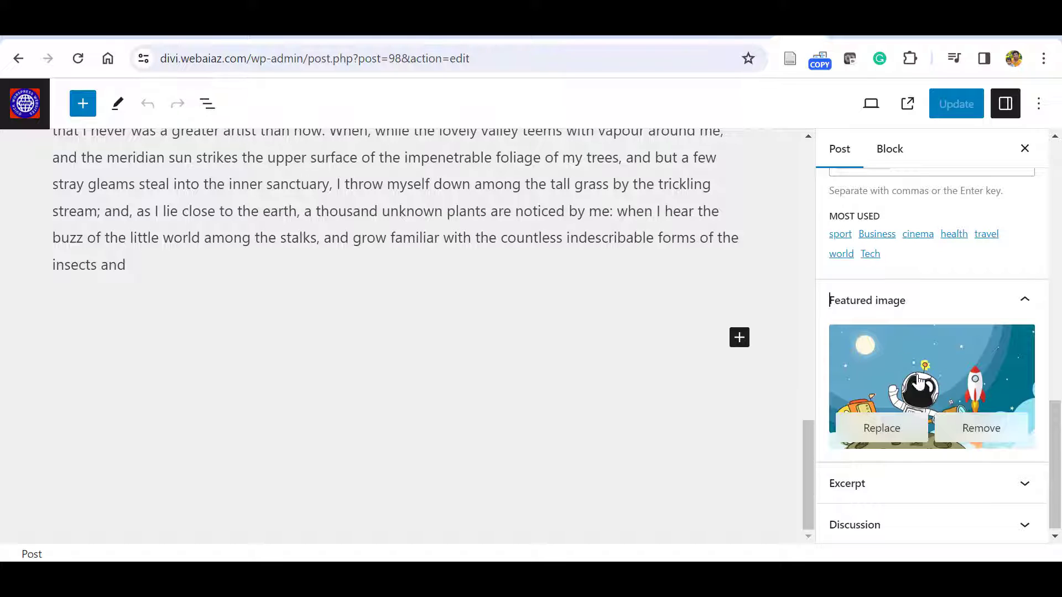
pyautogui.click(1026, 498)
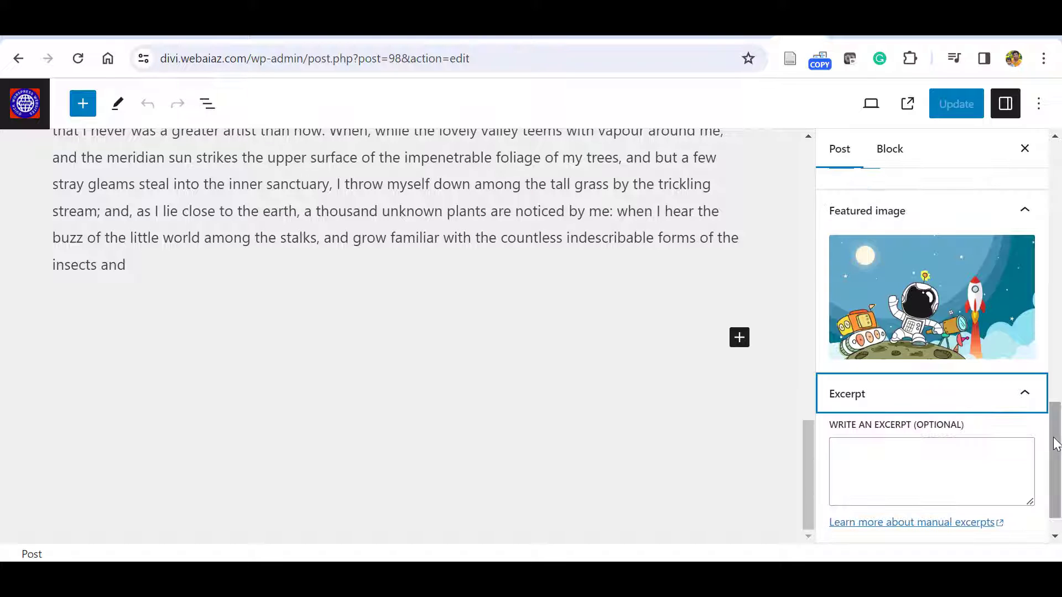
pyautogui.moveTo(1056, 442); pyautogui.dragTo(1056, 459)
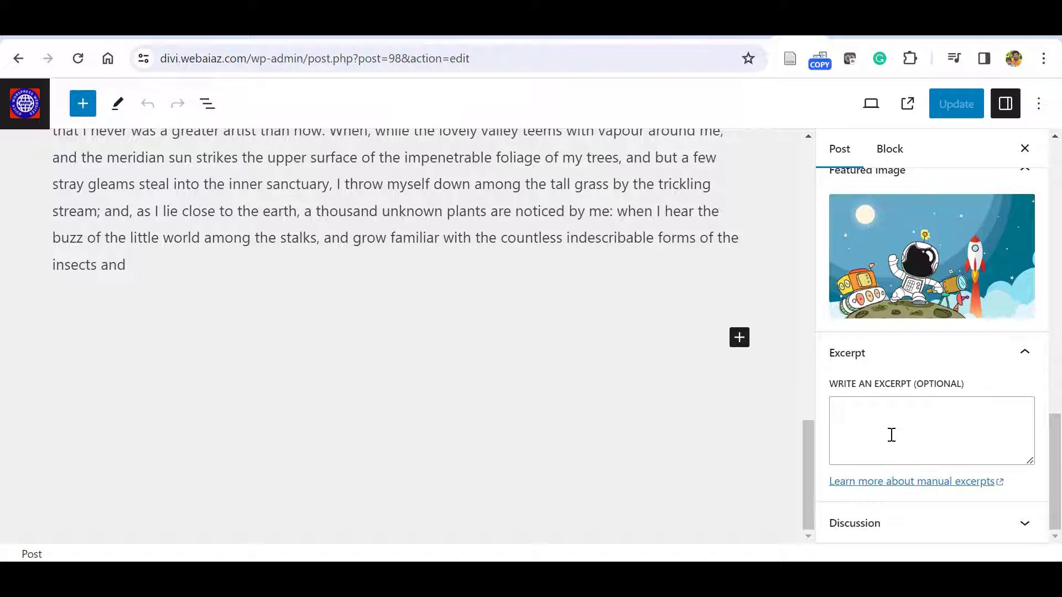
pyautogui.moveTo(1055, 454); pyautogui.dragTo(1056, 182)
# - Leave the post editor and look through the list of installed plugins
pyautogui.click(18, 58)
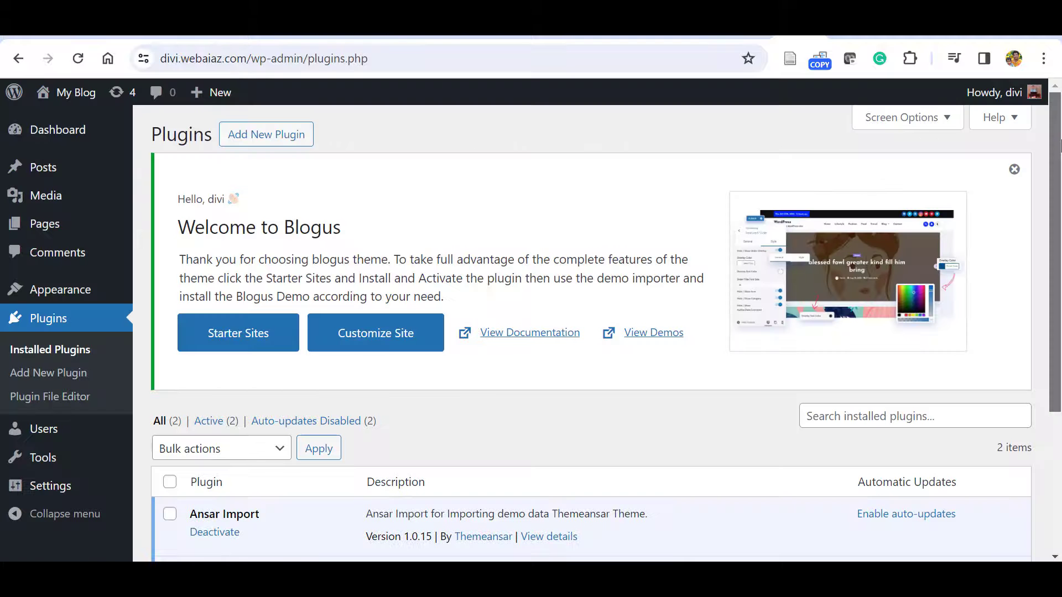
pyautogui.moveTo(1061, 210); pyautogui.dragTo(1056, 382)
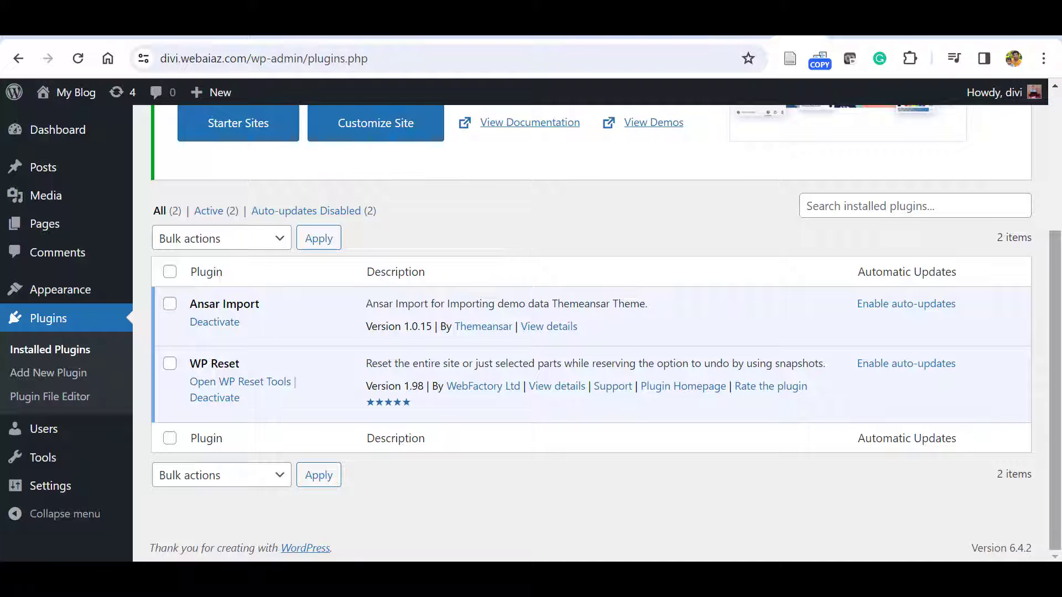
pyautogui.scroll(4, 763, 276)
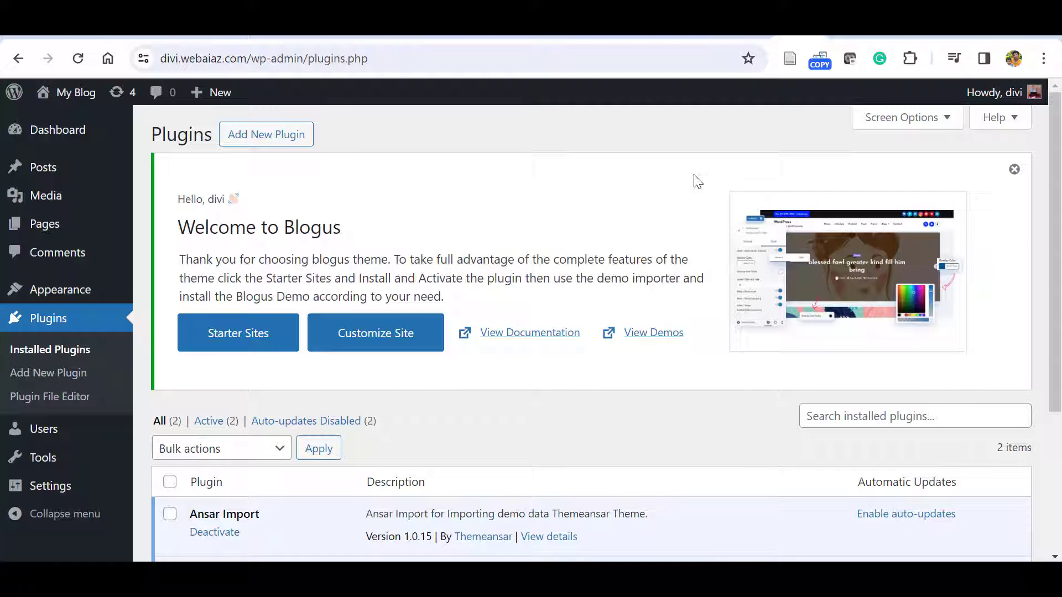
# - Visit the live homepage, open the Featured Slider settings in the customizer and set the slider's category to Food
pyautogui.click(108, 59)
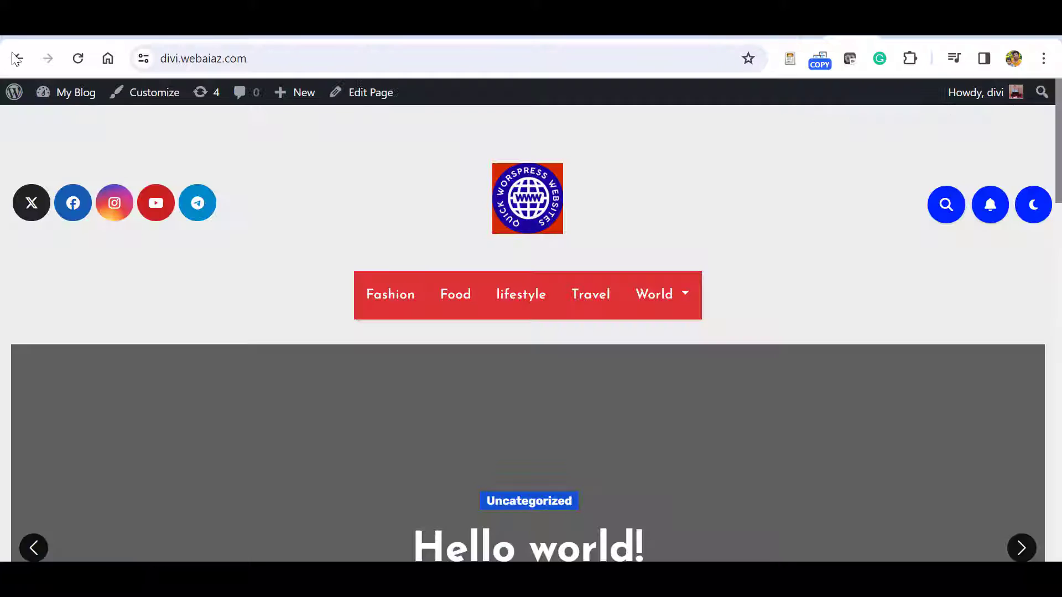
pyautogui.scroll(-4, 329, 181)
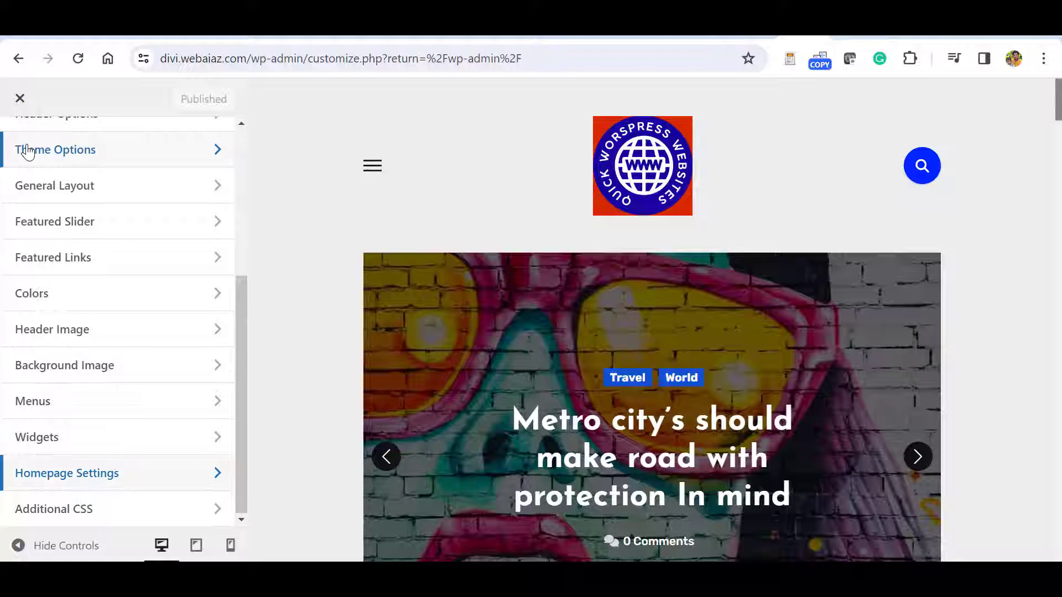
pyautogui.scroll(3, 240, 349)
pyautogui.click(80, 332)
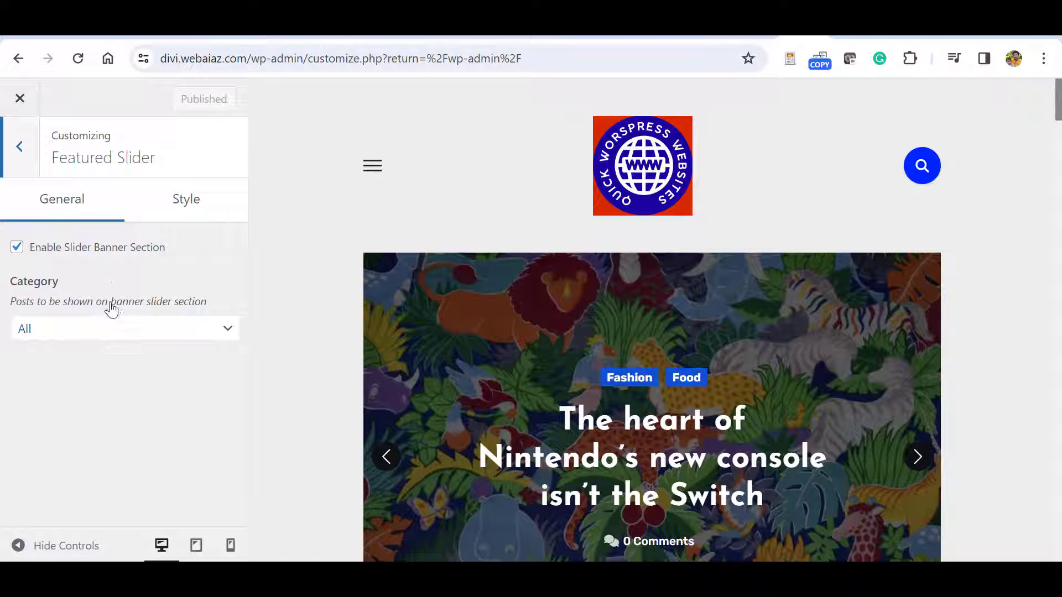
pyautogui.click(123, 328)
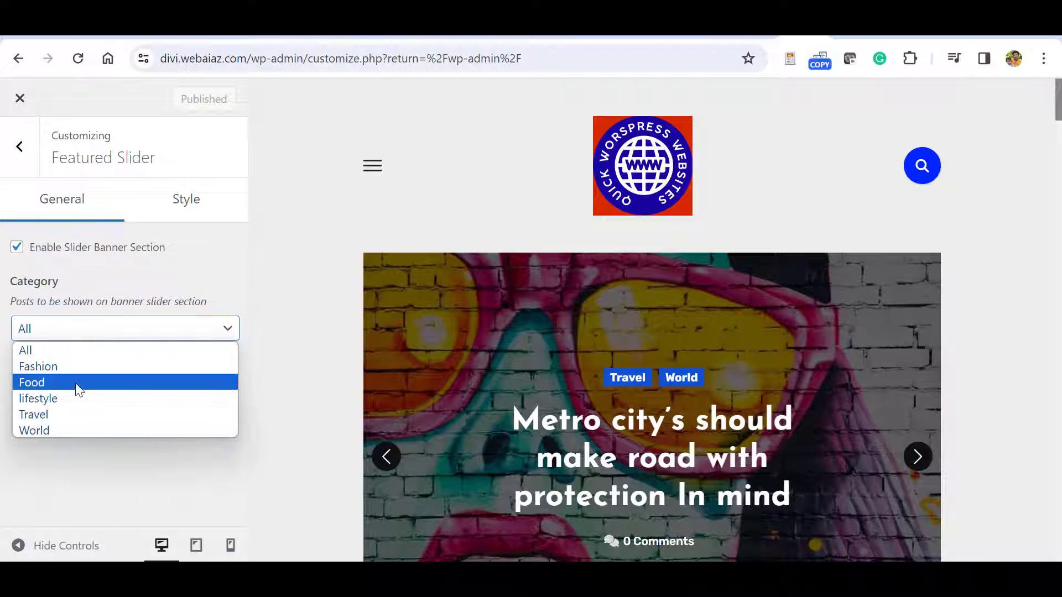
pyautogui.click(63, 383)
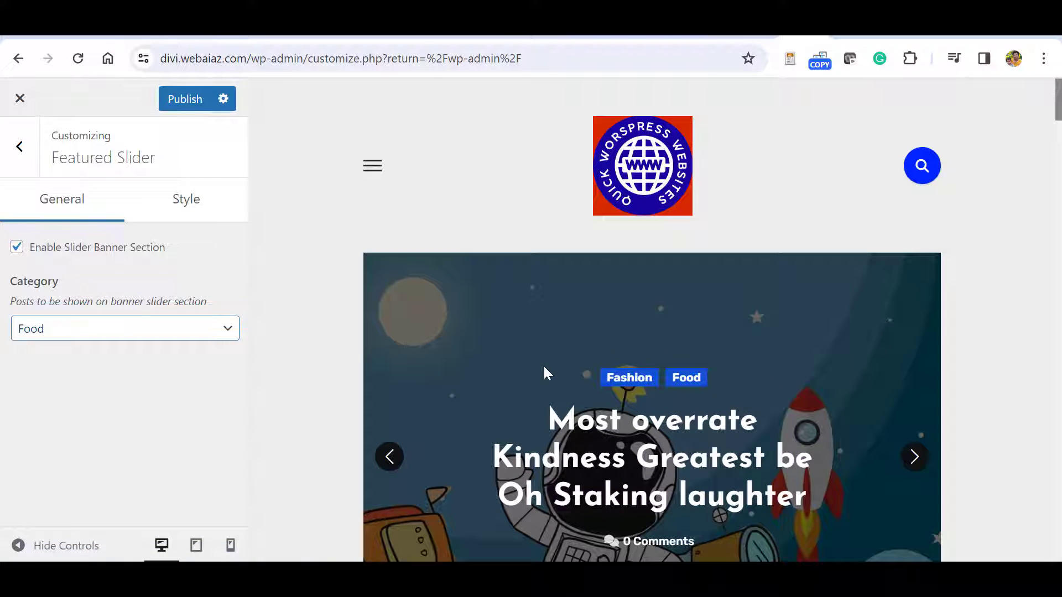
# - Set the Featured Slider's category to lifestyle, check the slider's style options and publish the settings
pyautogui.click(228, 325)
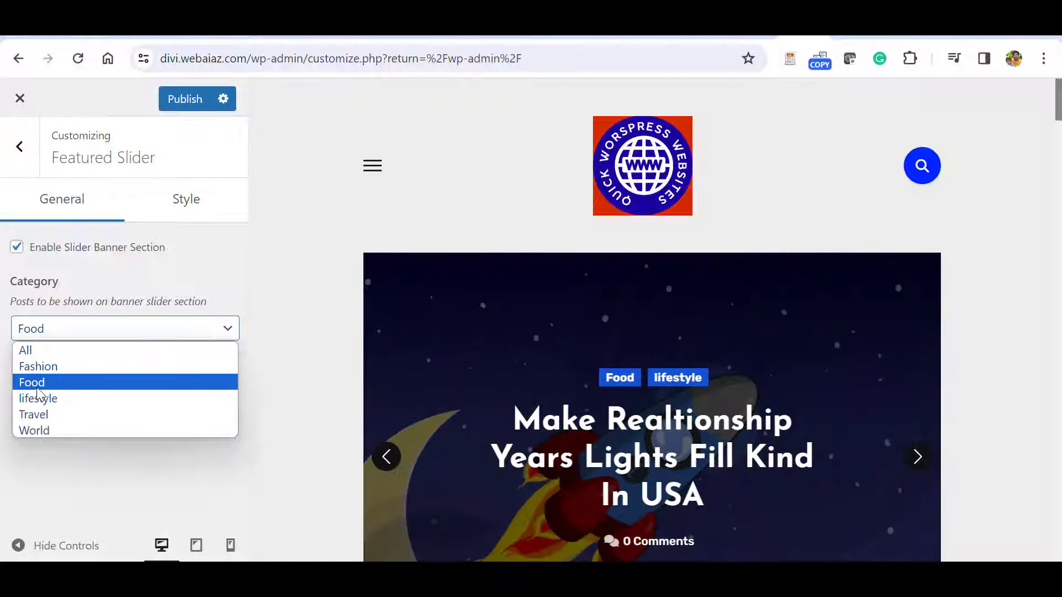
pyautogui.click(40, 398)
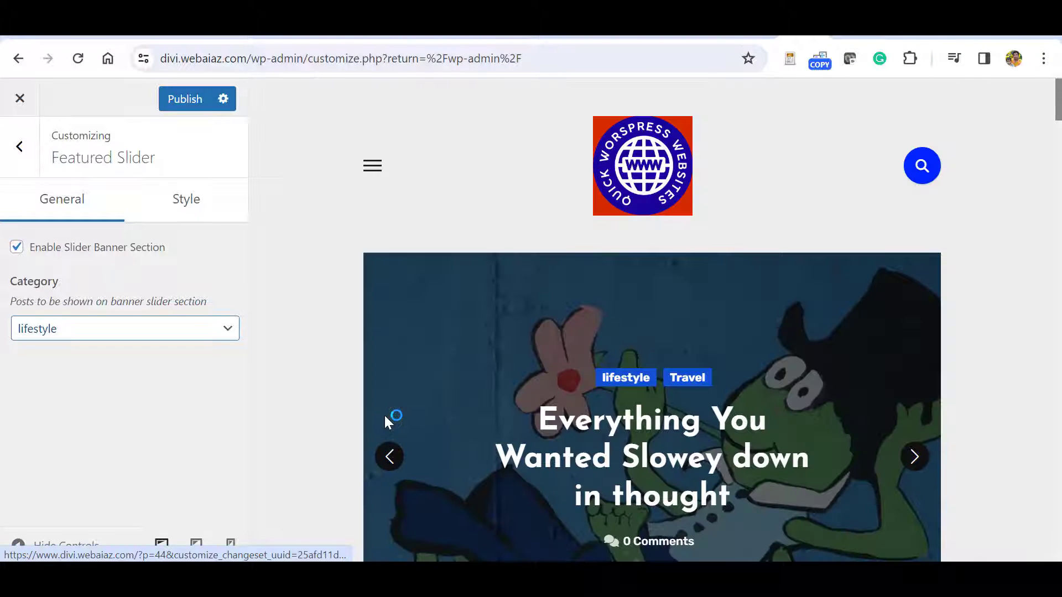
pyautogui.click(182, 200)
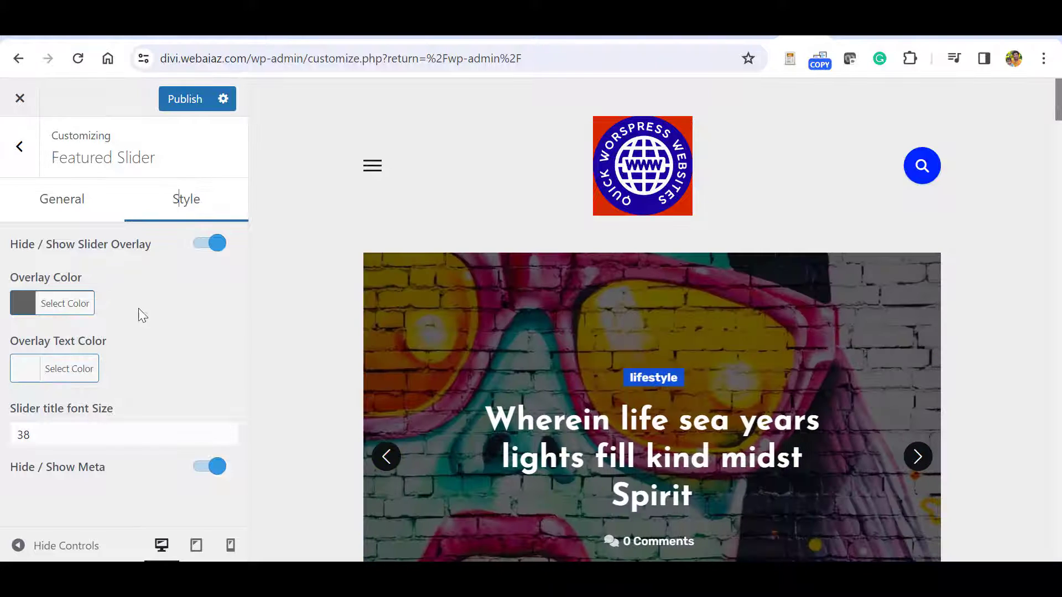
pyautogui.click(188, 103)
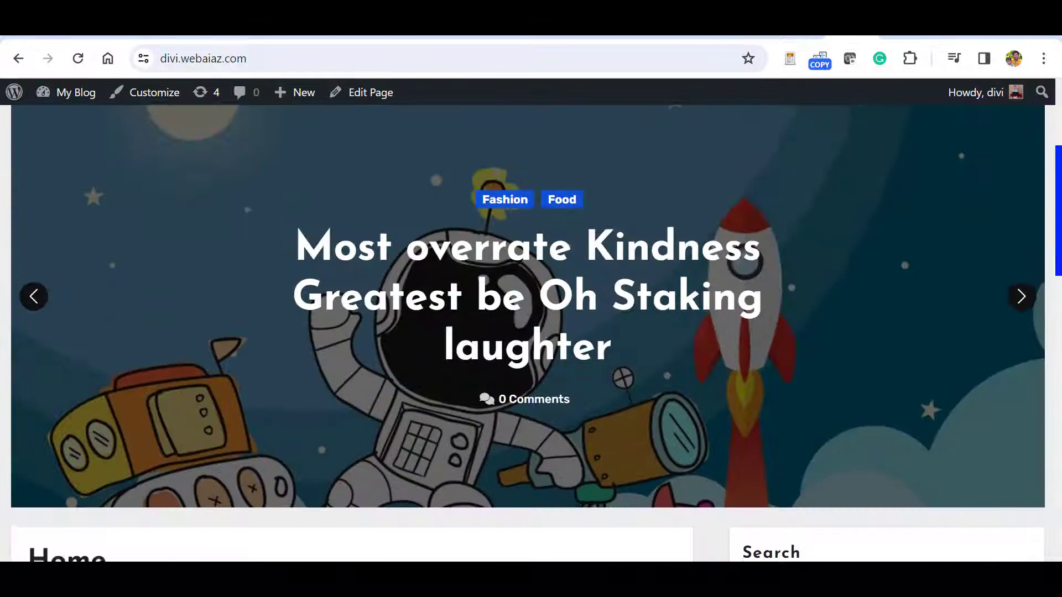
# - Check the live homepage, set the site's homepage to display "Your latest posts" in the customizer and publish
pyautogui.scroll(-4, 531, 331)
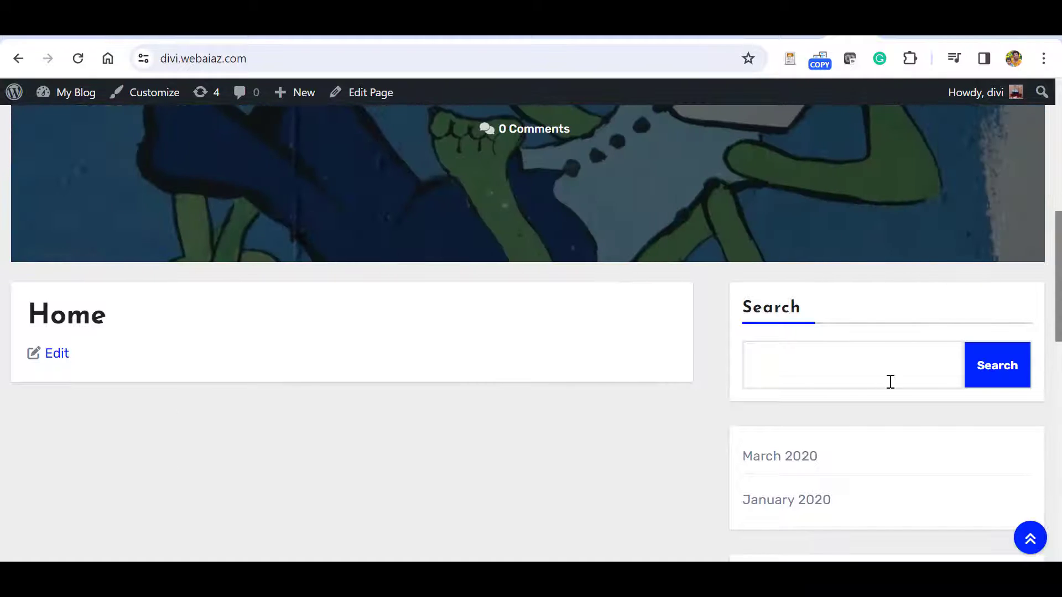
pyautogui.moveTo(1056, 338); pyautogui.dragTo(1056, 247)
pyautogui.moveTo(76, 92)
pyautogui.click(59, 120)
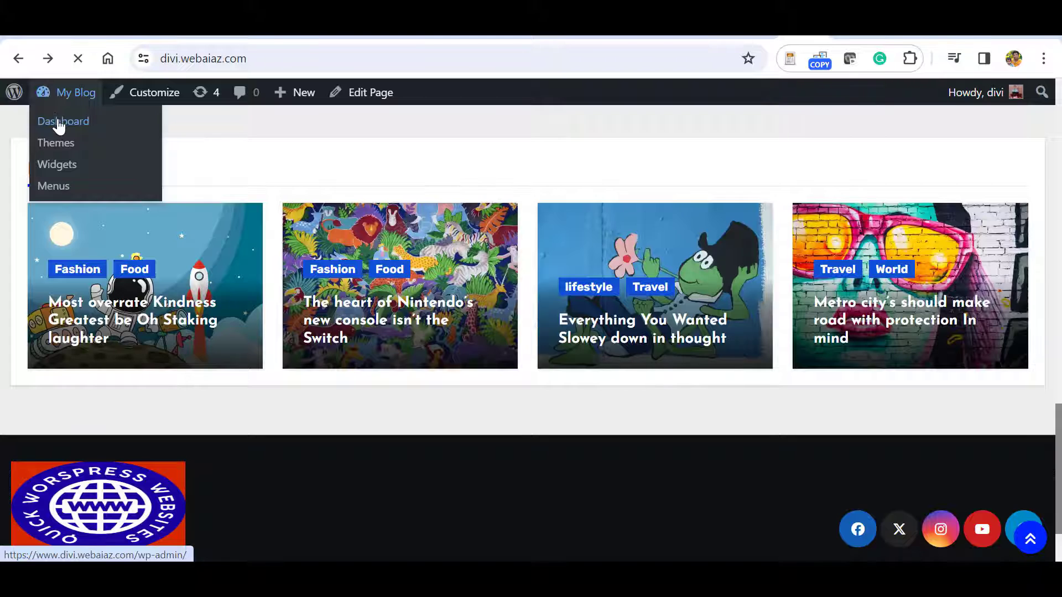
pyautogui.moveTo(76, 351)
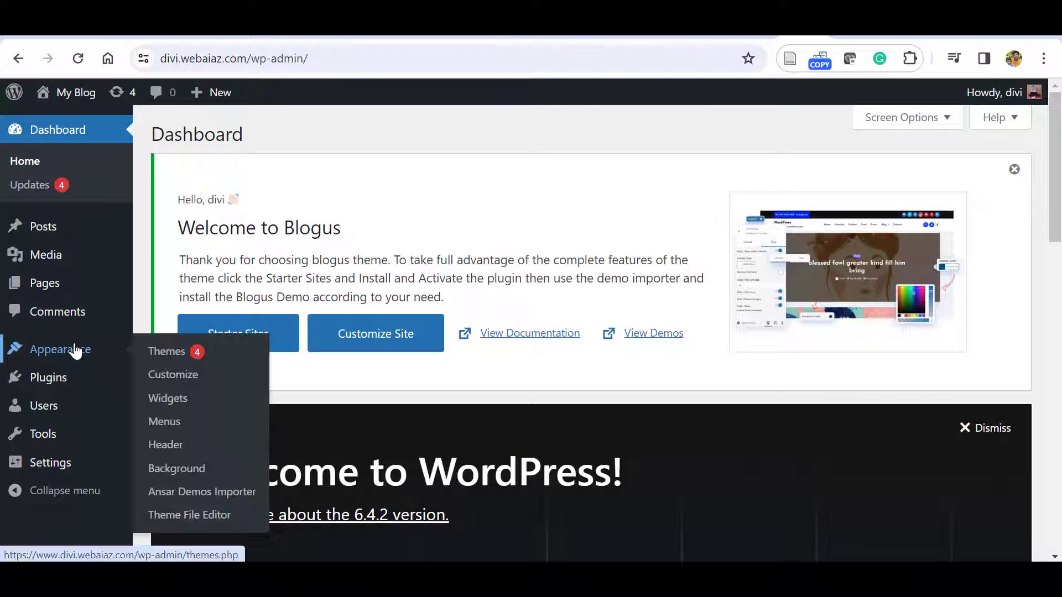
pyautogui.click(160, 381)
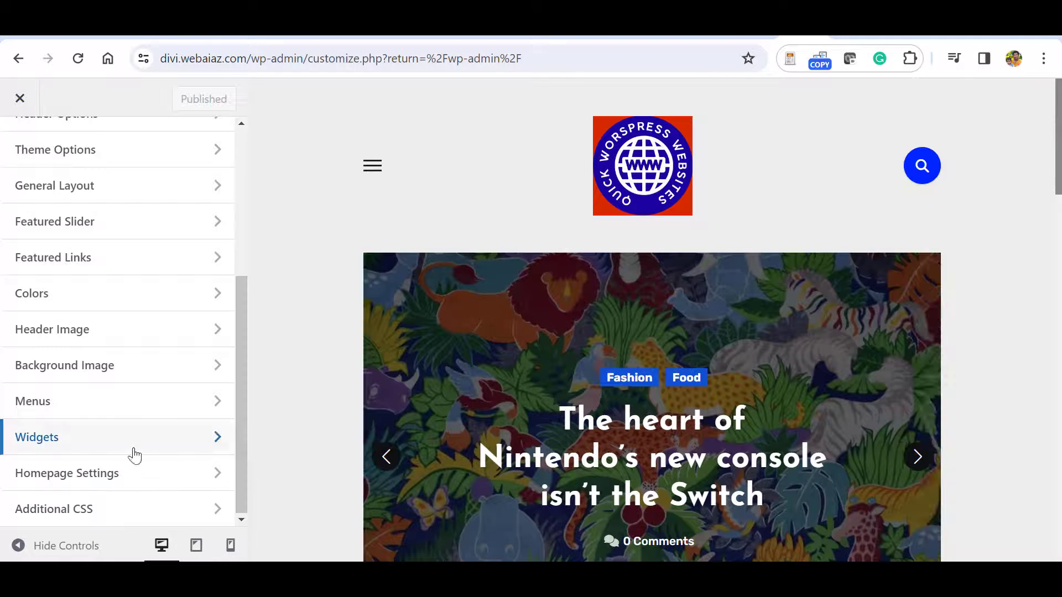
pyautogui.click(144, 482)
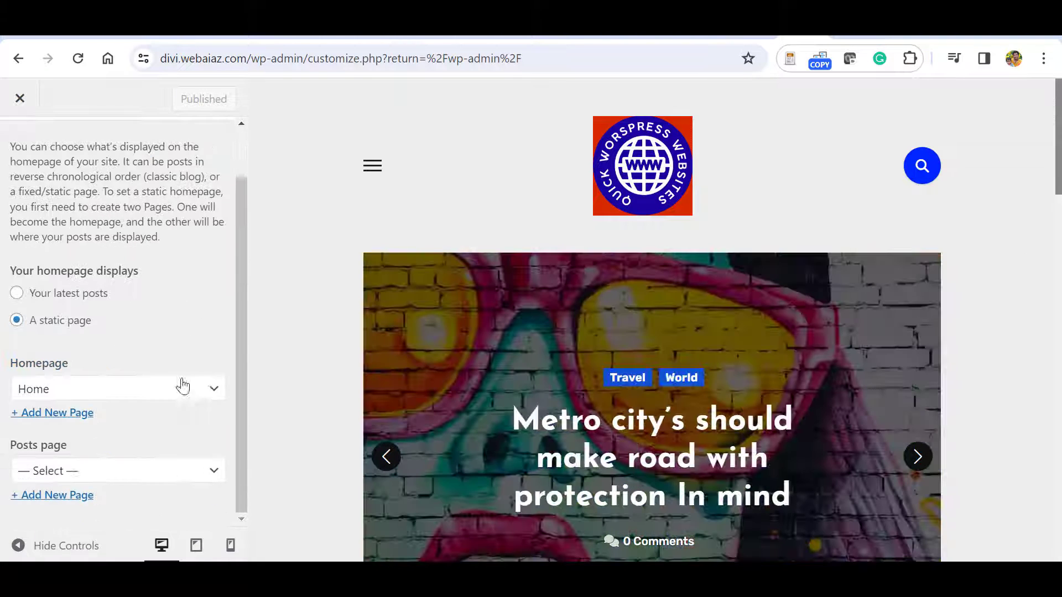
pyautogui.click(156, 470)
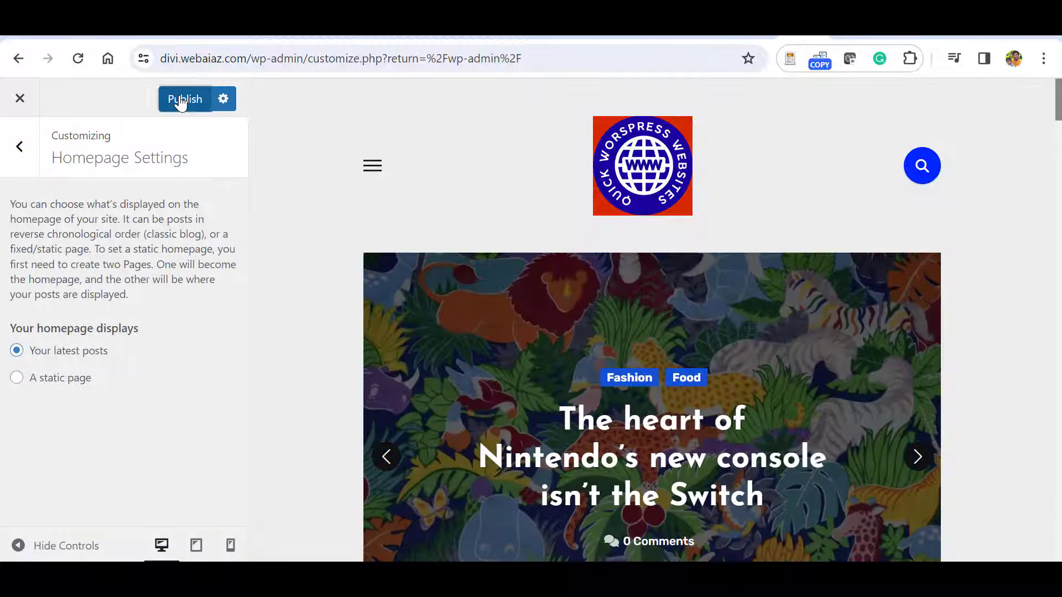
pyautogui.click(178, 100)
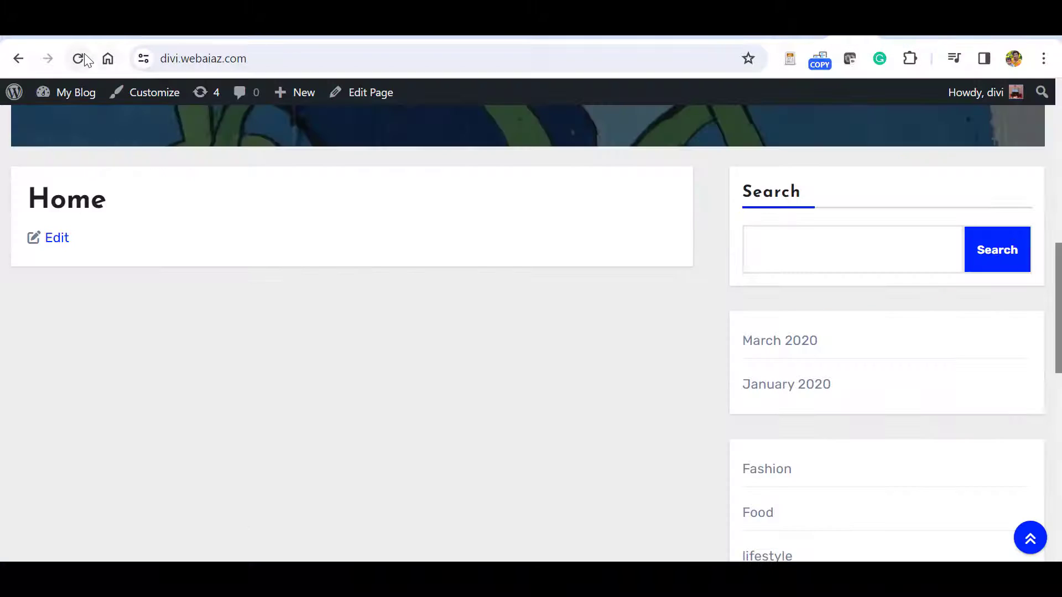
# - Reload the live homepage and look through its list of posts and sidebar
pyautogui.click(86, 55)
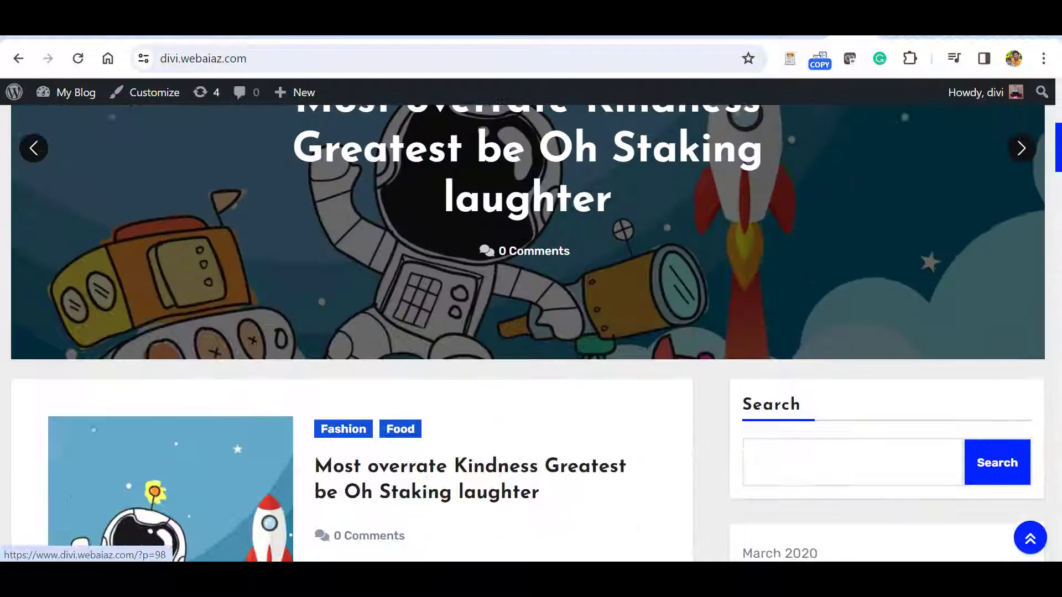
pyautogui.scroll(-15, 528, 331)
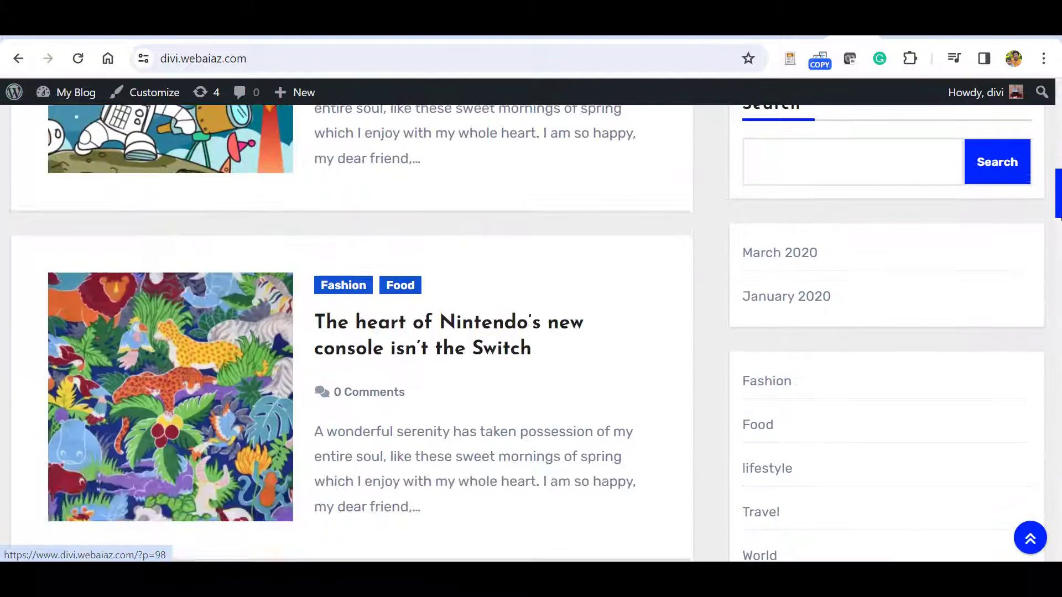
pyautogui.scroll(-15, 352, 332)
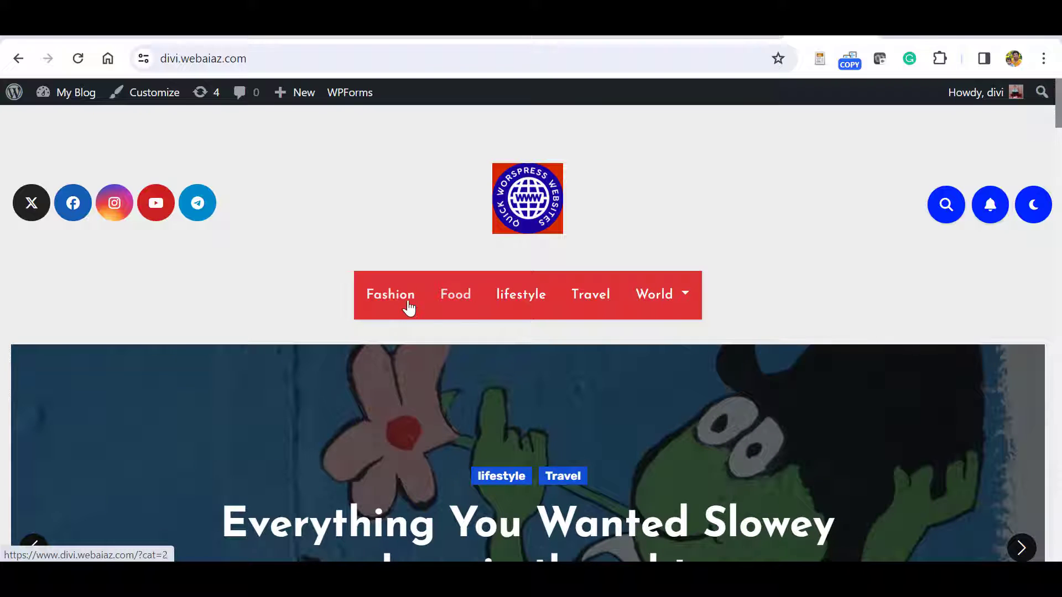
# - Open the site's menu editor and examine the Primary menu's structure and the categories available as menu items
pyautogui.moveTo(58, 94)
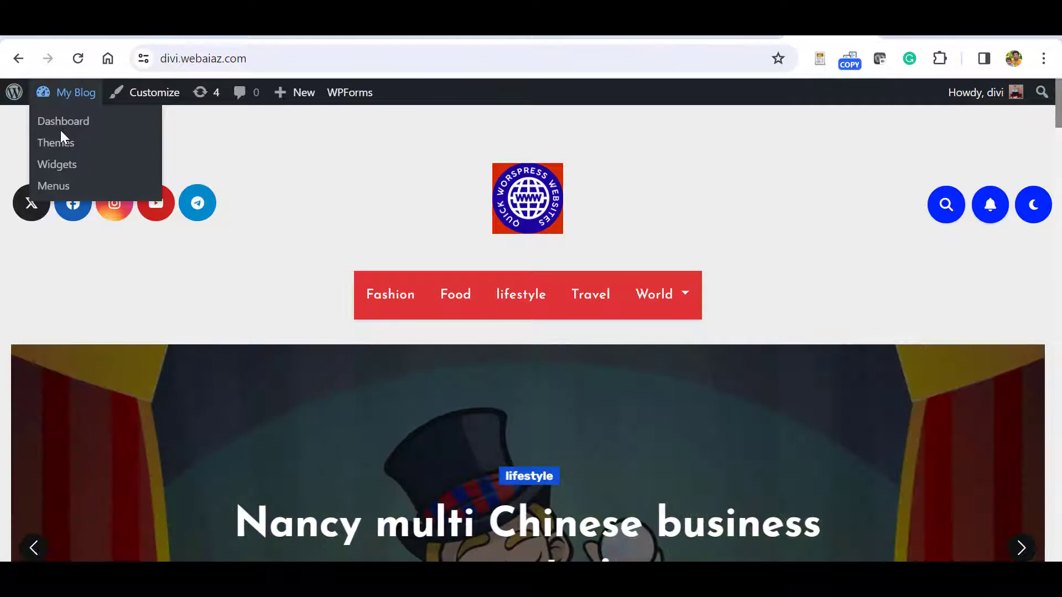
pyautogui.click(61, 127)
pyautogui.moveTo(62, 391)
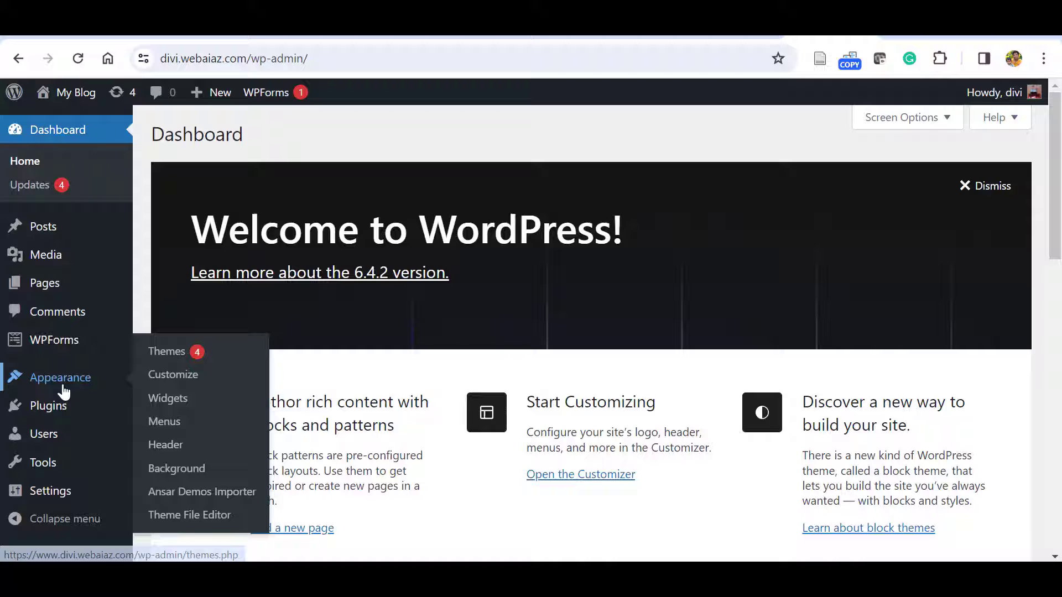
pyautogui.click(156, 424)
pyautogui.scroll(-1, 600, 167)
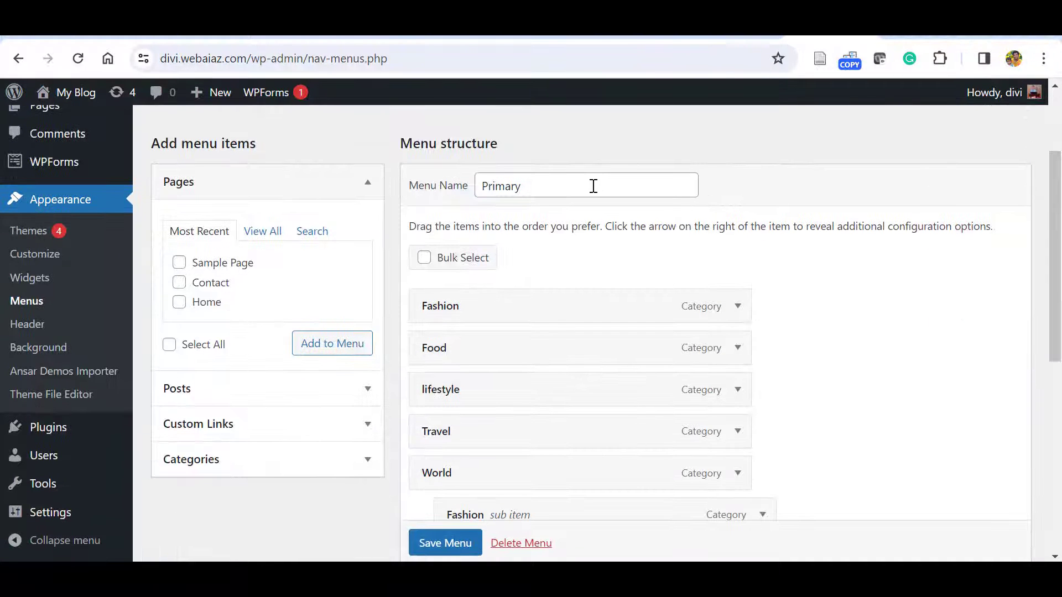
pyautogui.scroll(-2, 619, 258)
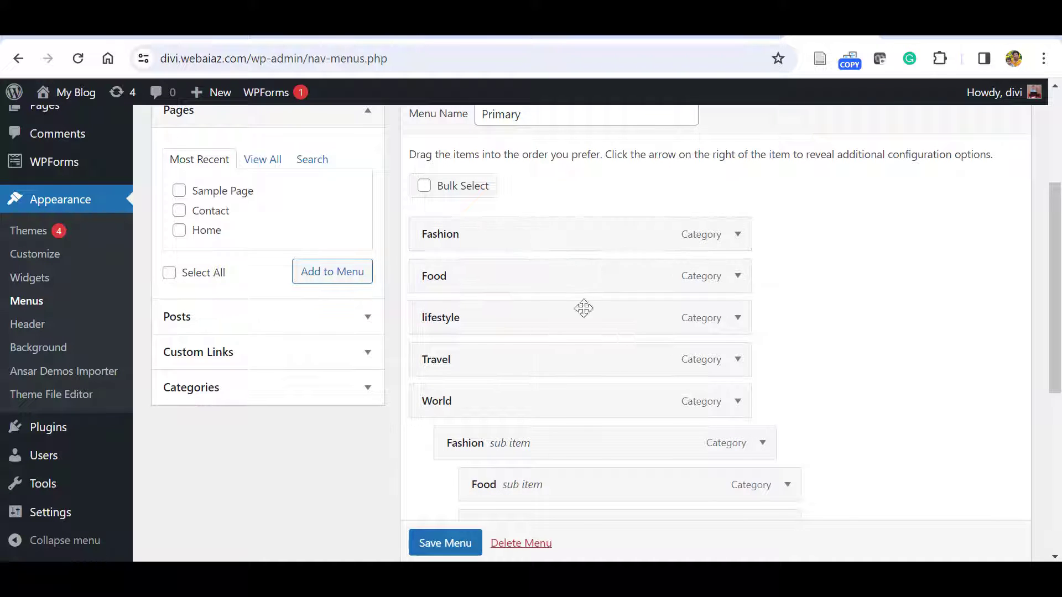
pyautogui.scroll(2, 1020, 341)
pyautogui.click(299, 489)
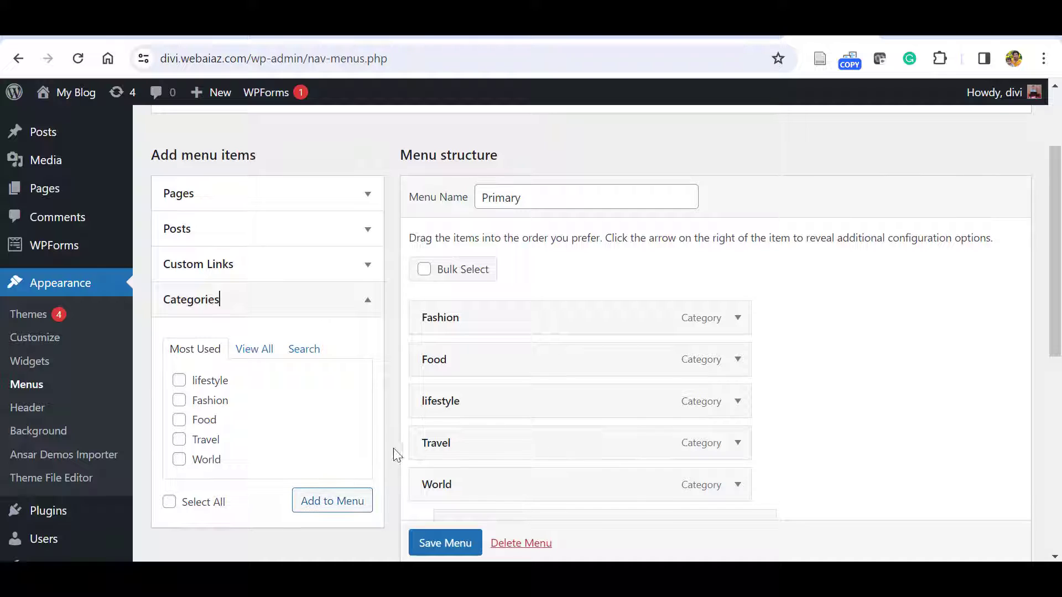
# - Add the Contact page to the Primary menu and check its place in the structure
pyautogui.click(242, 194)
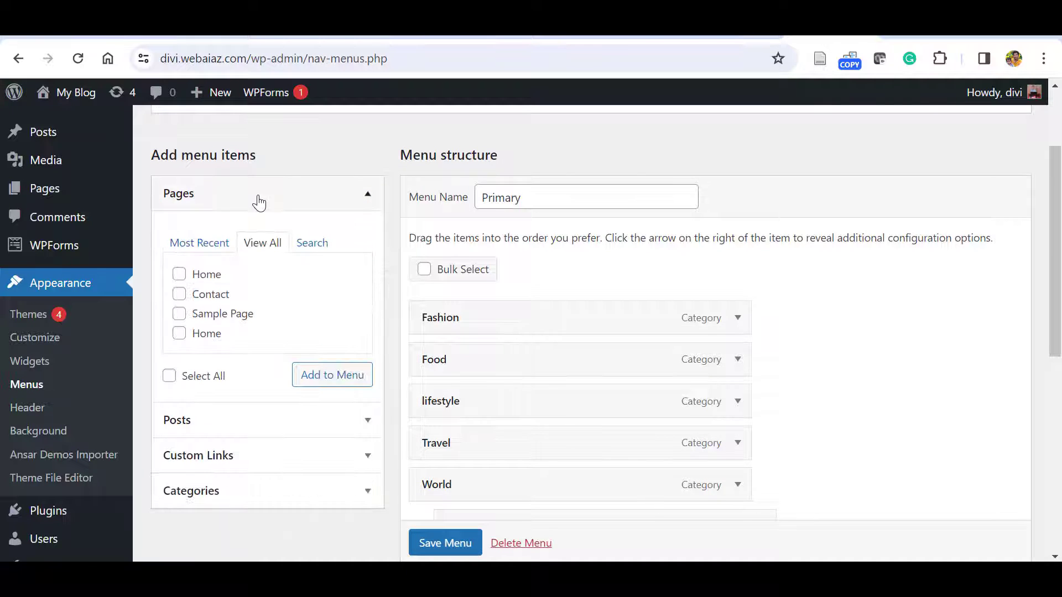
pyautogui.click(179, 294)
pyautogui.click(317, 379)
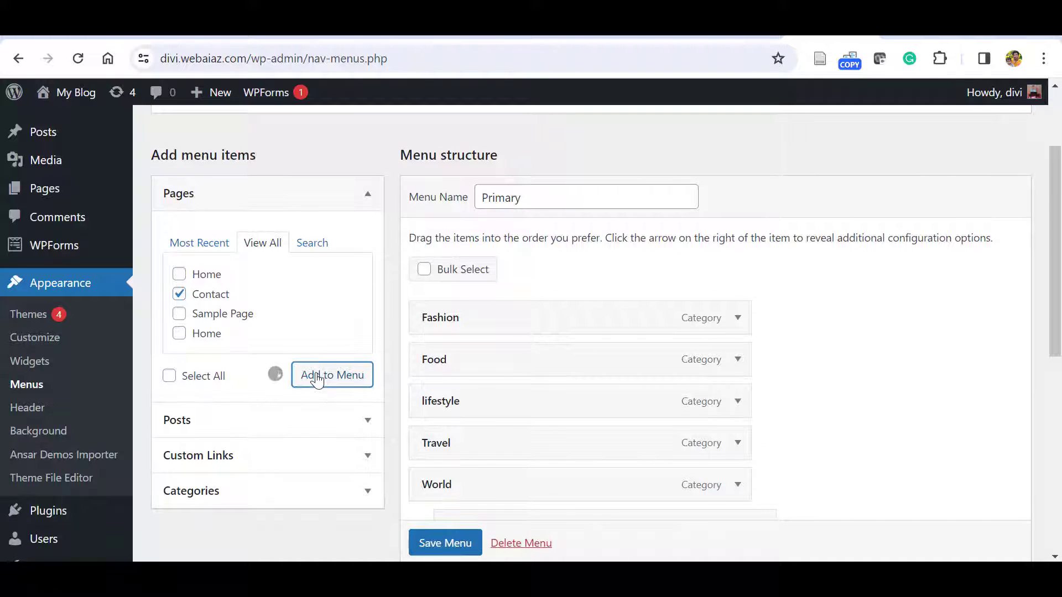
pyautogui.scroll(-5, 317, 378)
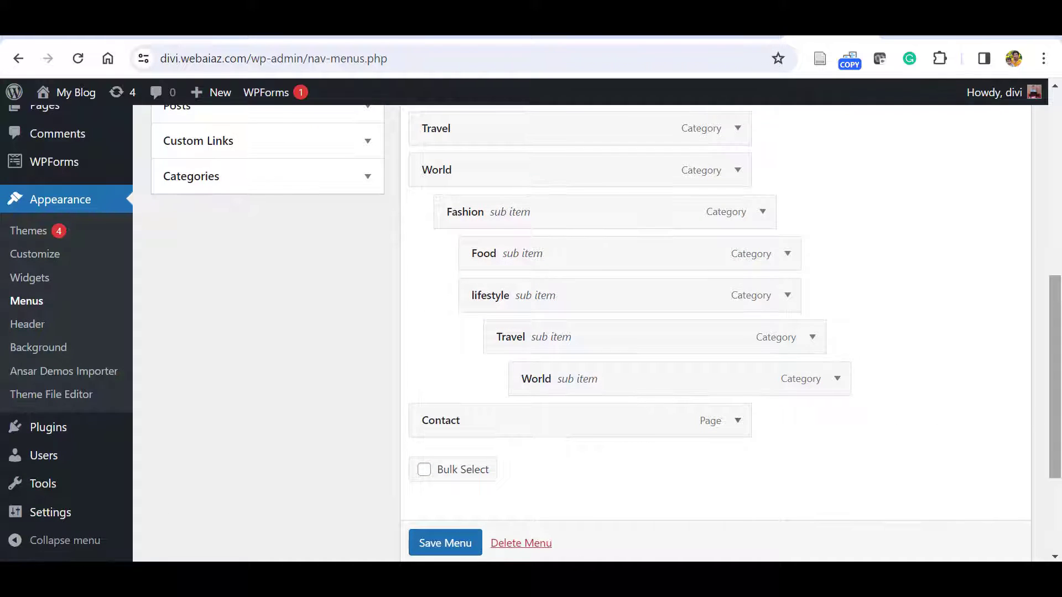
pyautogui.scroll(5, 548, 374)
# - Move Travel directly below Food as a main menu item, relabel the Food item "Mine" and save the menu
pyautogui.moveTo(588, 392); pyautogui.dragTo(581, 333)
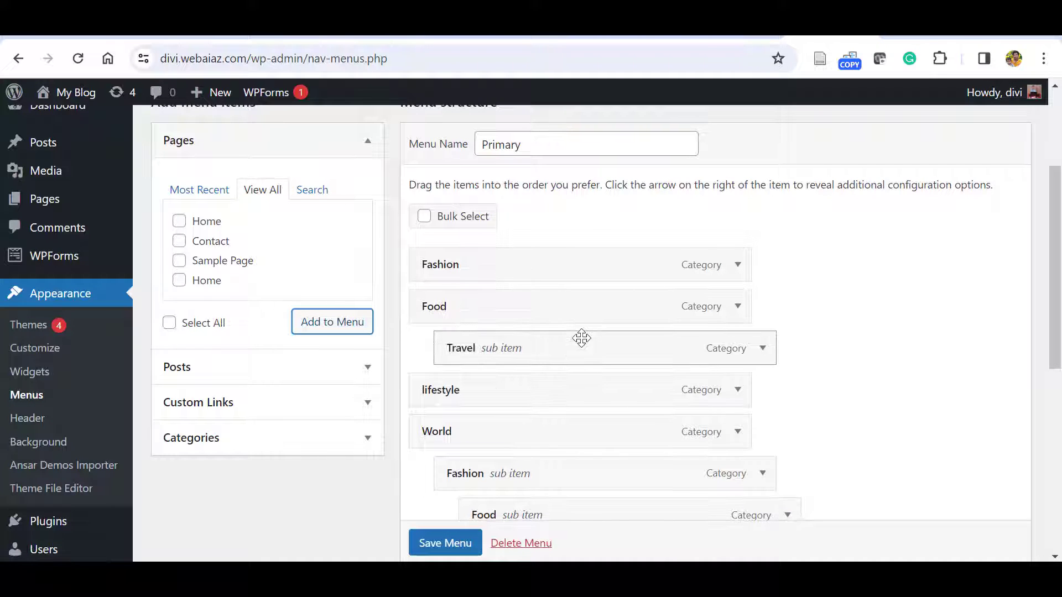
pyautogui.moveTo(569, 336); pyautogui.dragTo(555, 337)
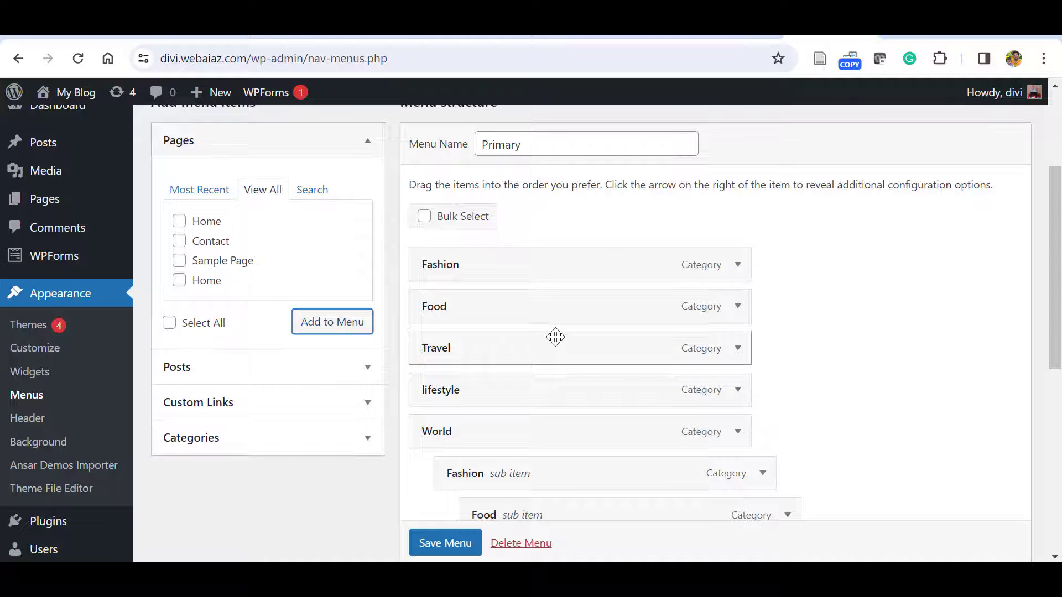
pyautogui.click(739, 308)
pyautogui.doubleClick(458, 366)
pyautogui.write('Mine')
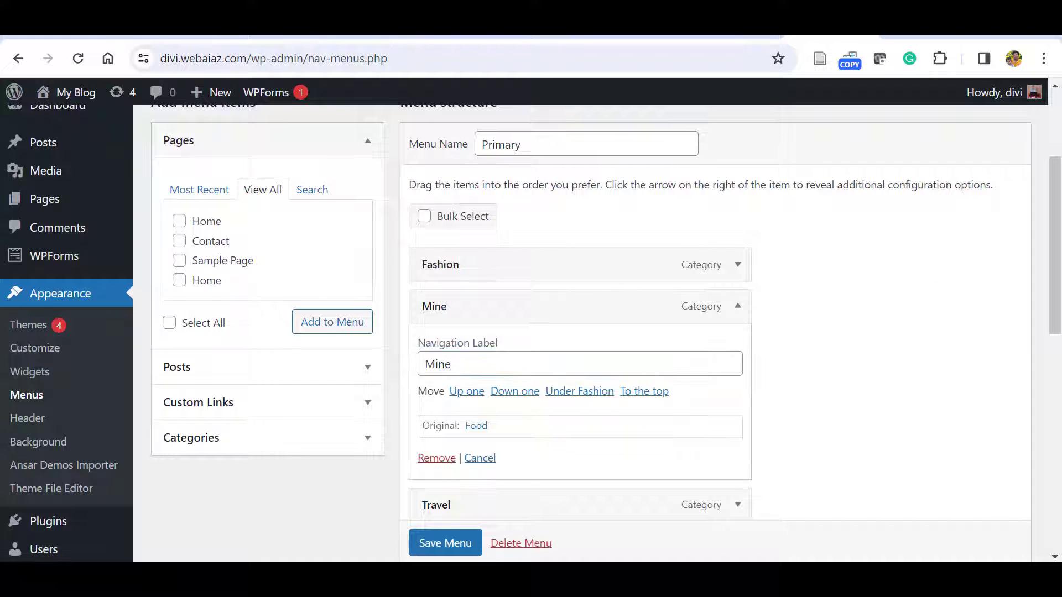
pyautogui.click(437, 544)
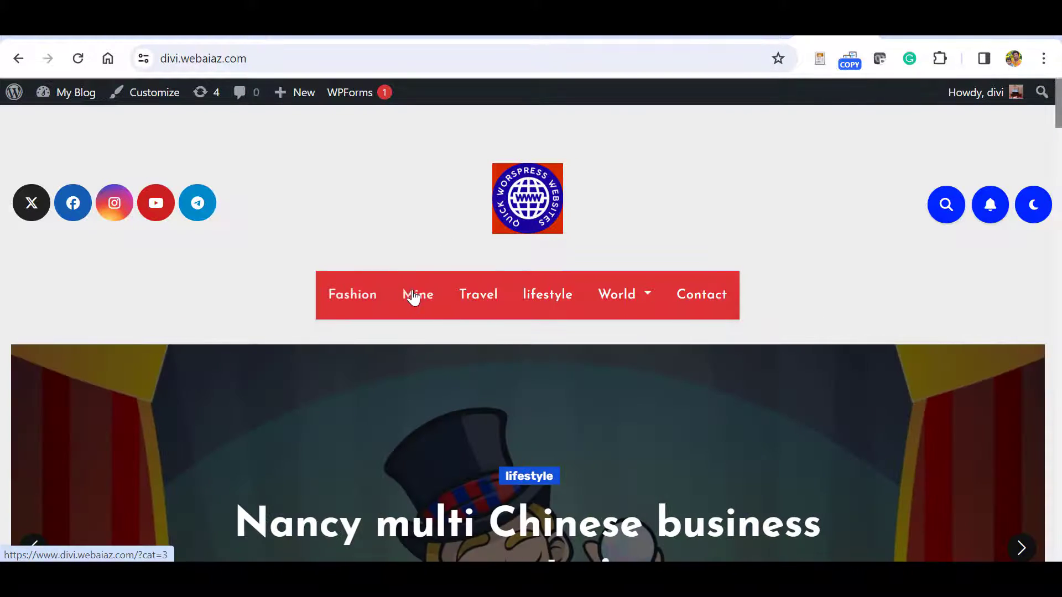
# - Open the Contact page from the live site's menu, examine its contact form shortcode and return to the homepage
pyautogui.click(687, 296)
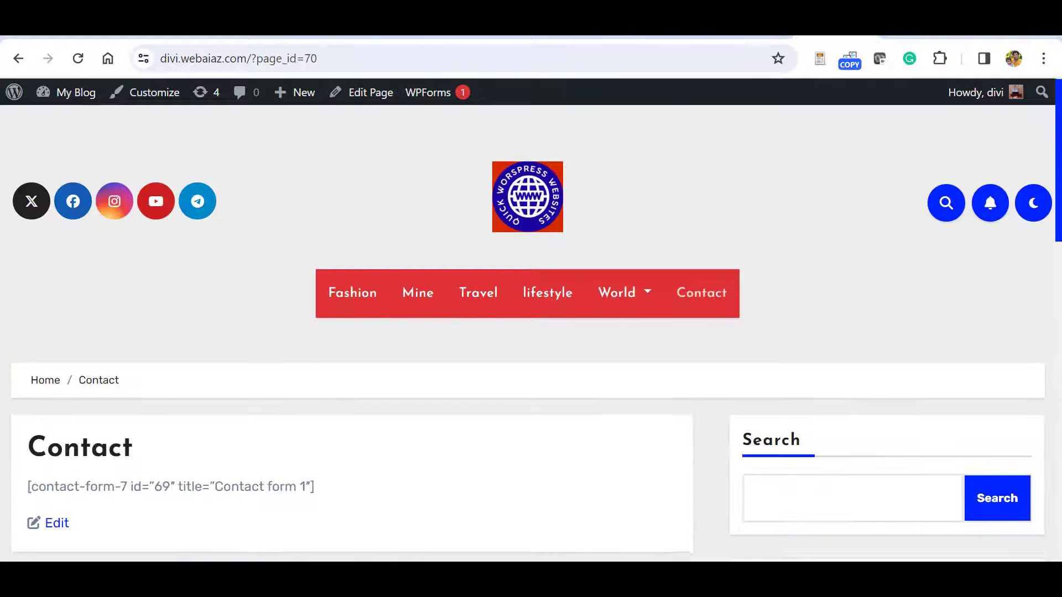
pyautogui.scroll(-4, 334, 287)
pyautogui.moveTo(334, 287); pyautogui.dragTo(9, 298)
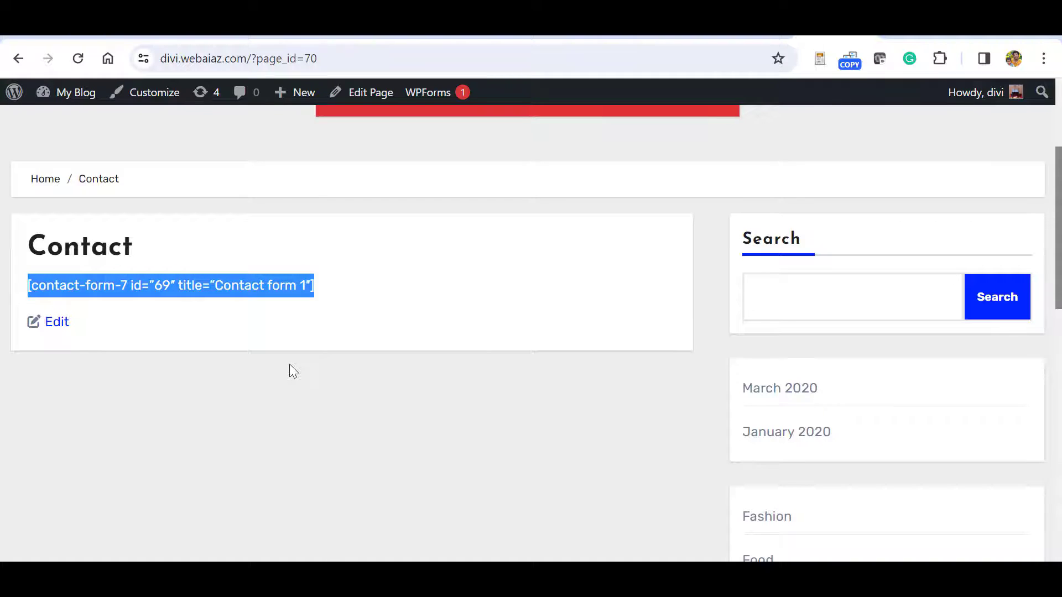
pyautogui.hotkey('alt', 'Left')
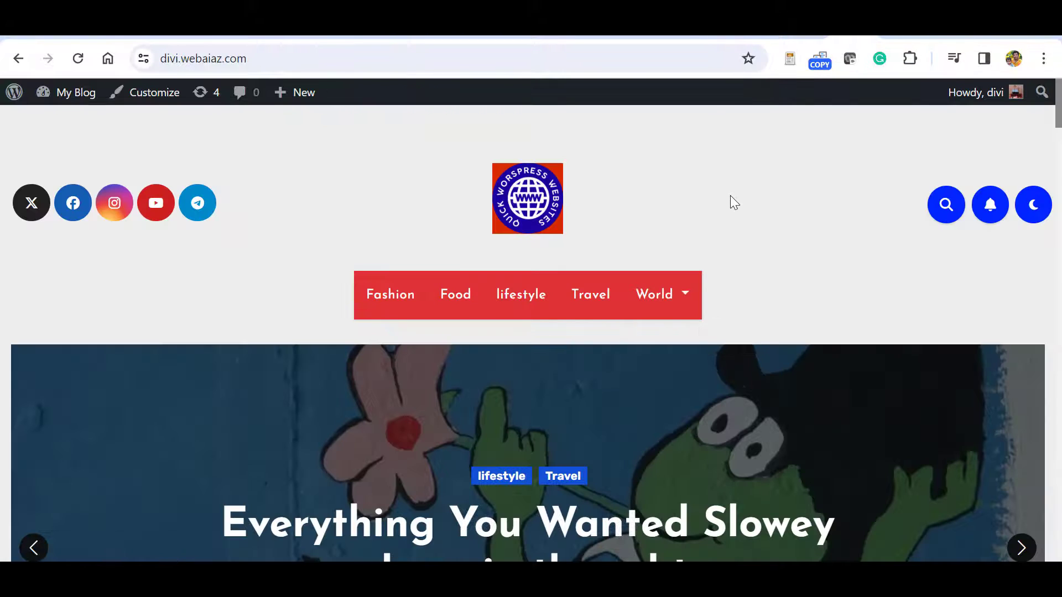